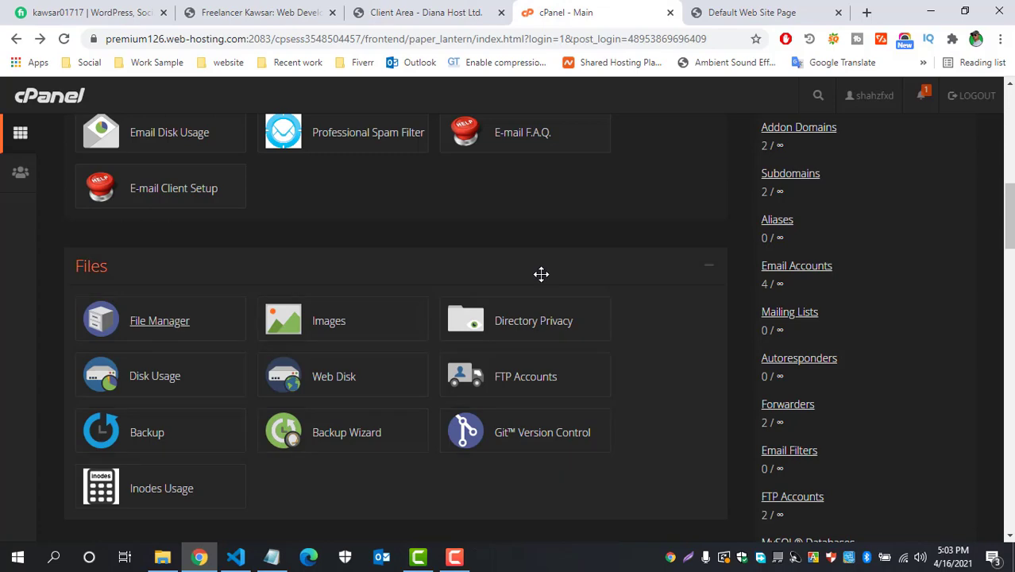
- Review the domain managed in the Diana Host client area, the cPanel home page and the site currently served at kawsarujjaman.com
left_click(429, 18)
left_click_drag(426, 191, 670, 198)
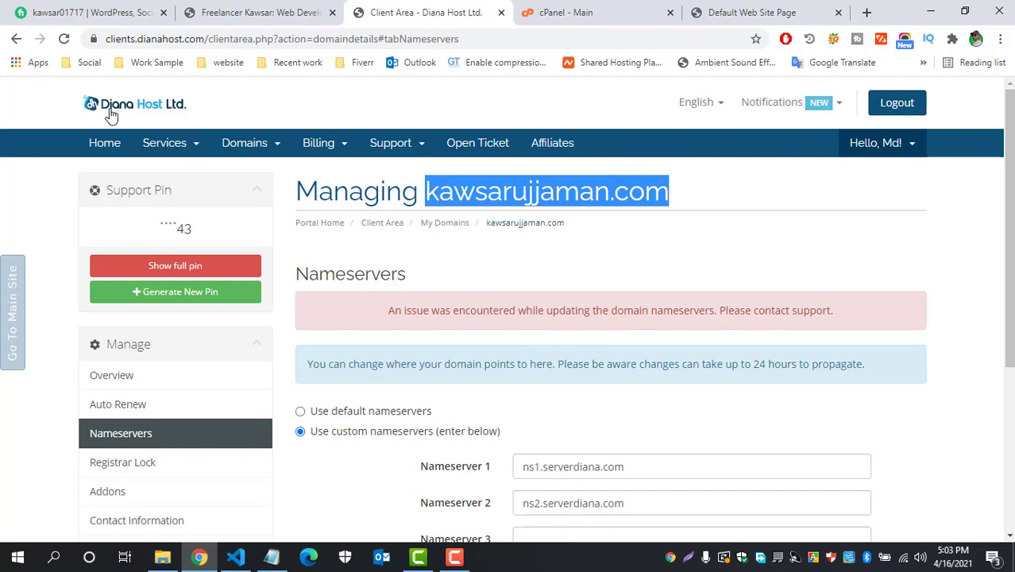
left_click(559, 11)
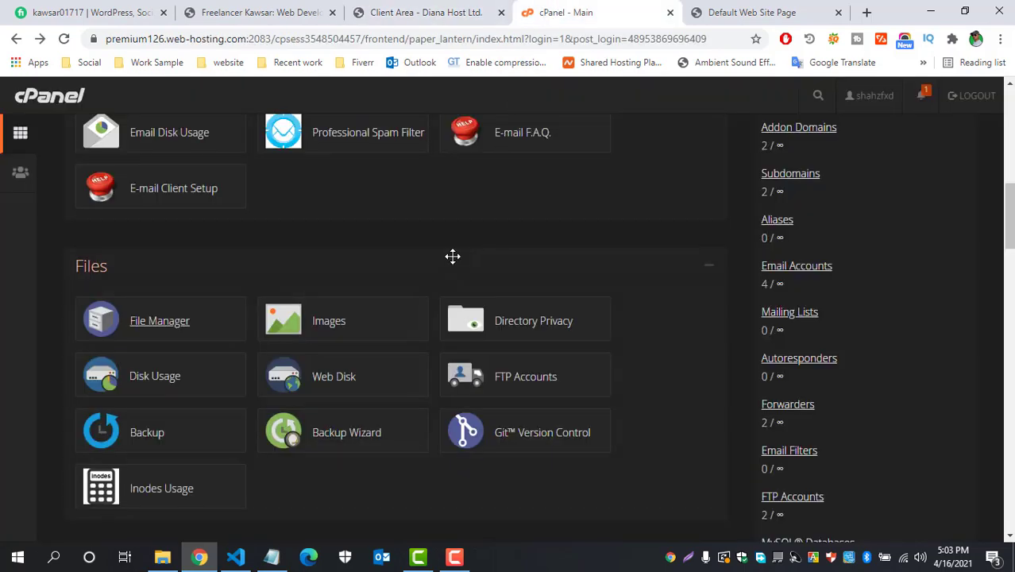
scroll(453, 256, "up", 4)
scroll(638, 281, "down", 4)
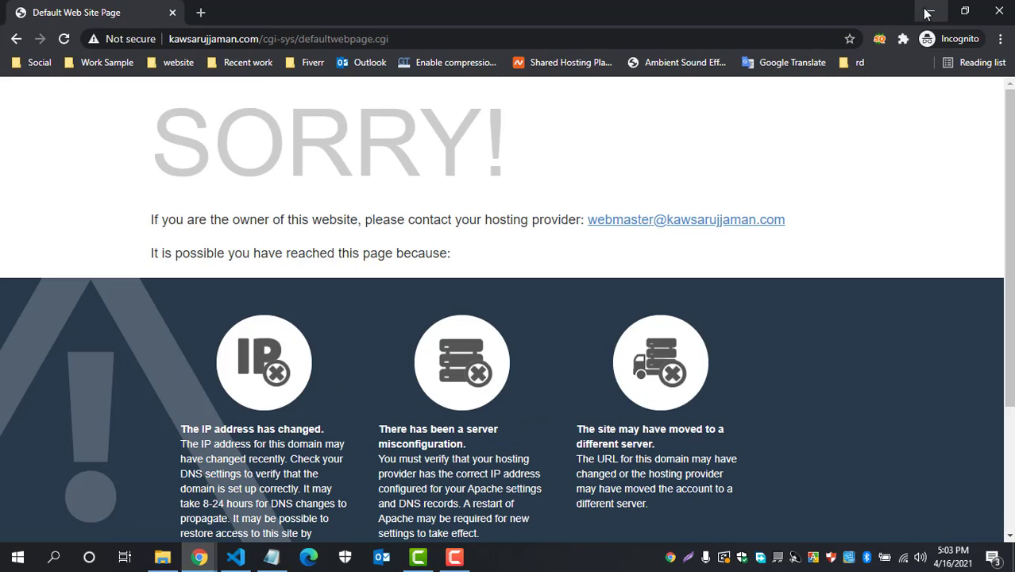
left_click(928, 12)
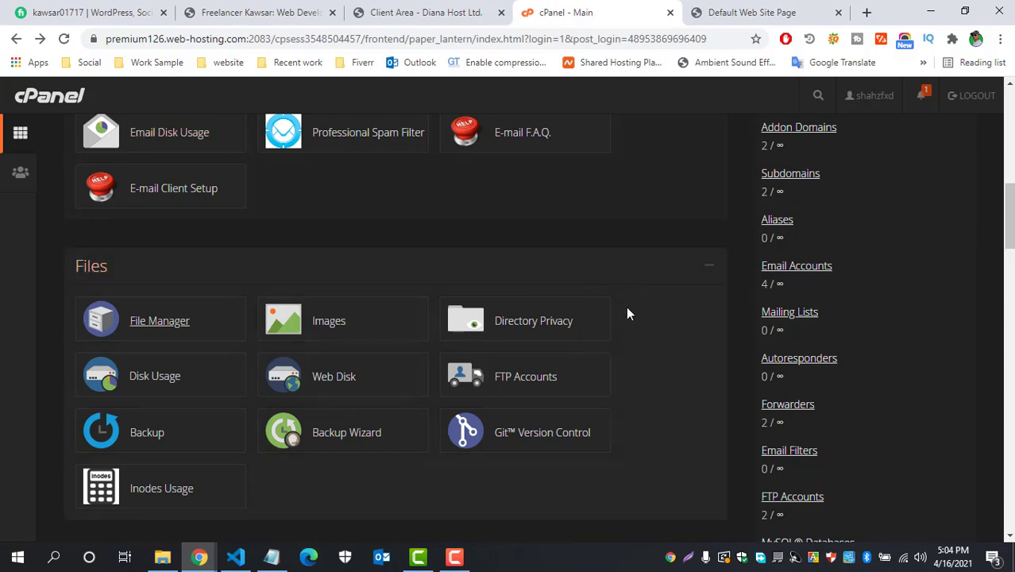
- Open the hosting account's Addon Domains page at the form for creating an addon domain
scroll(726, 223, "up", 1)
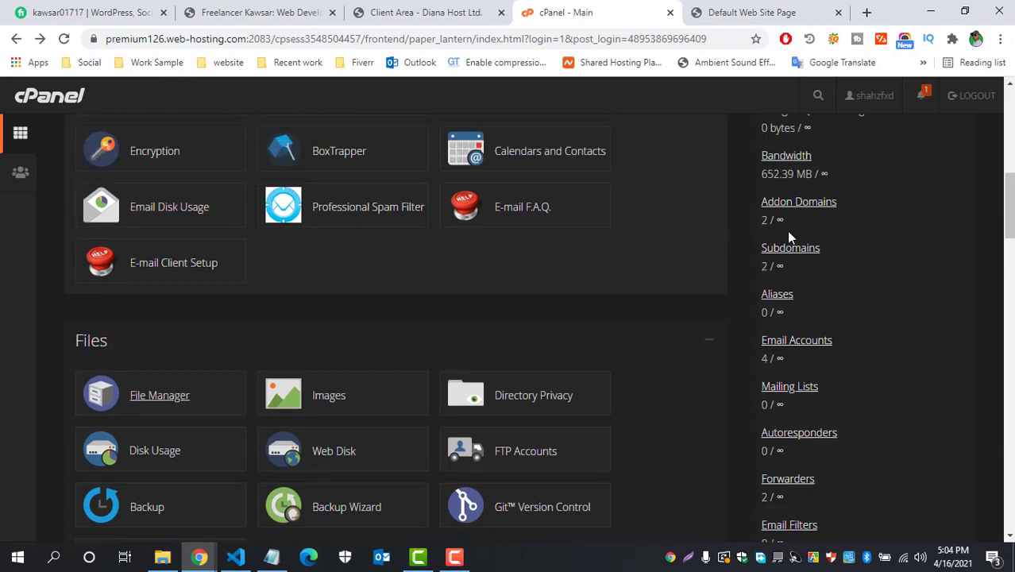
scroll(797, 216, "up", 1)
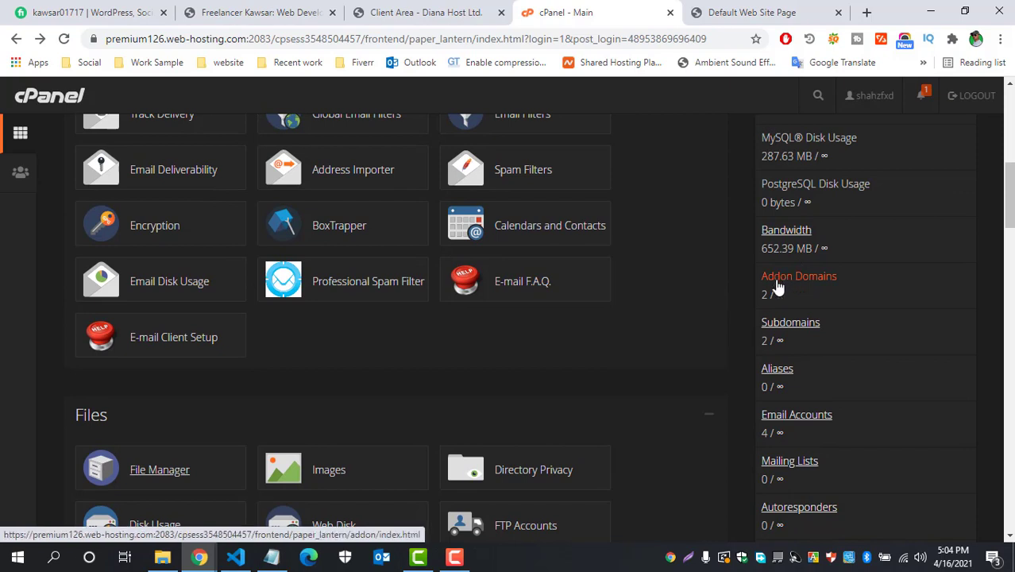
left_click(791, 279)
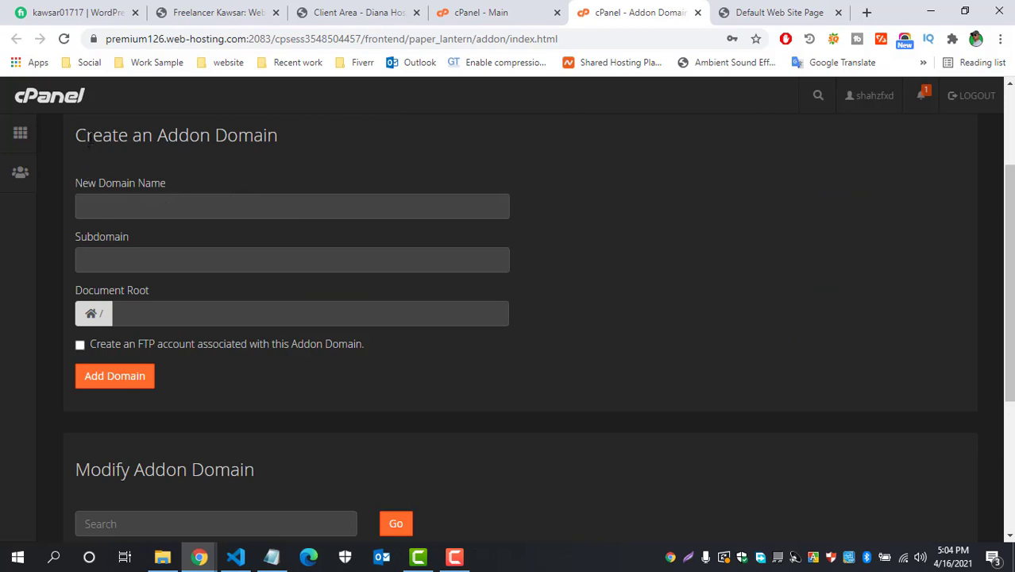
left_click_drag(87, 137, 180, 136)
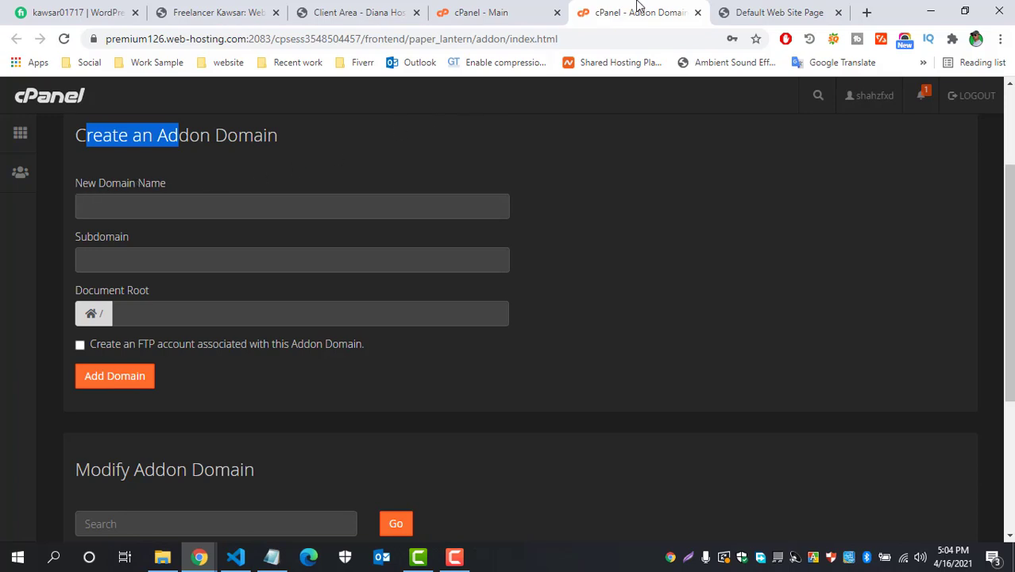
left_click(726, 12)
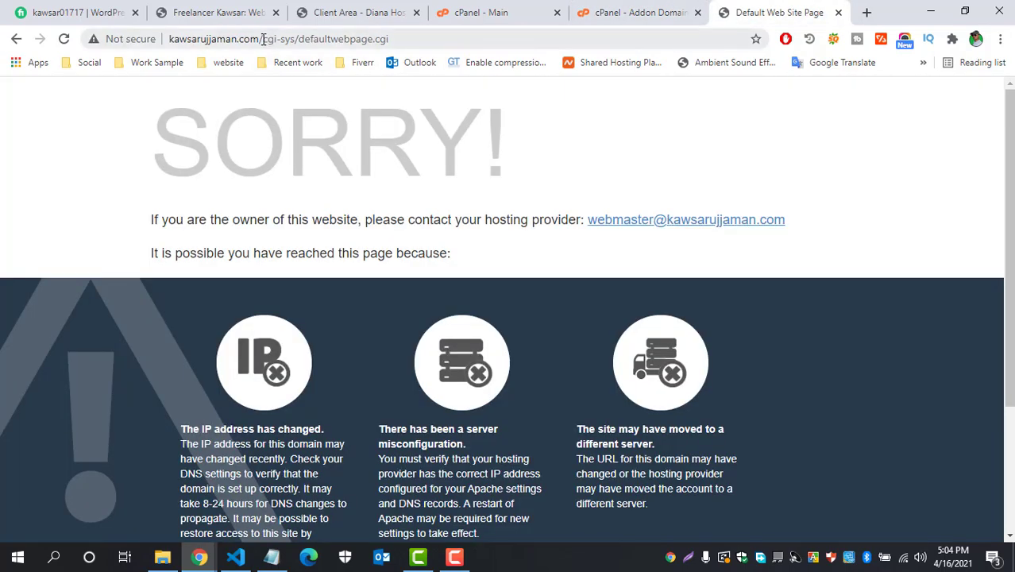
left_click_drag(263, 40, 169, 43)
key("ctrl+c")
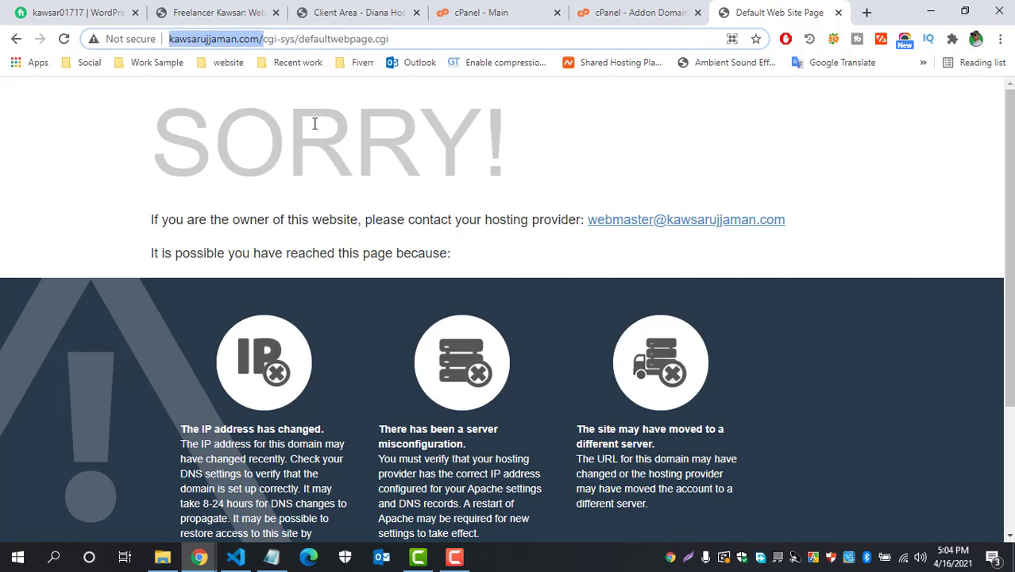
left_click(602, 20)
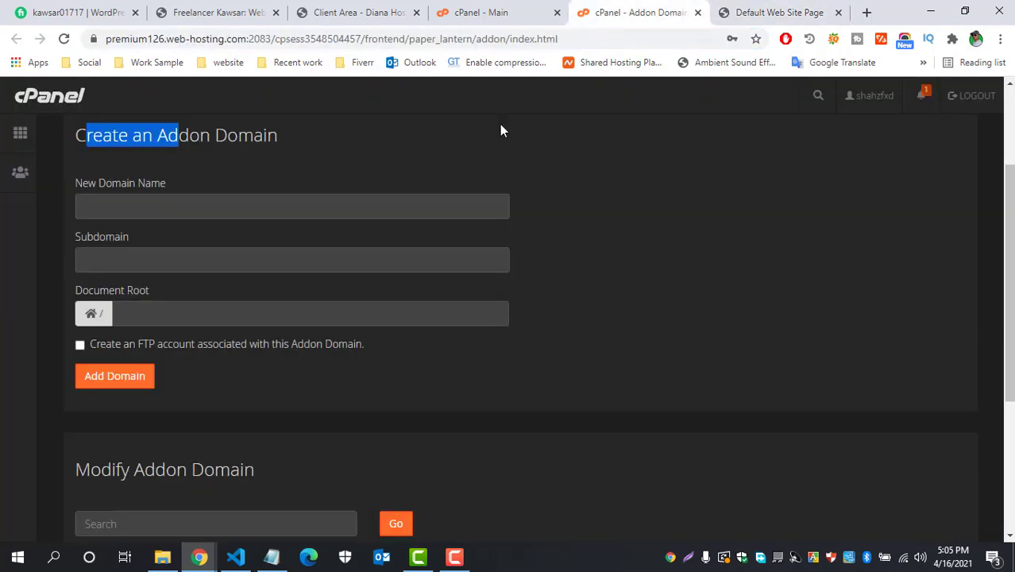
left_click(225, 205)
key("ctrl+v")
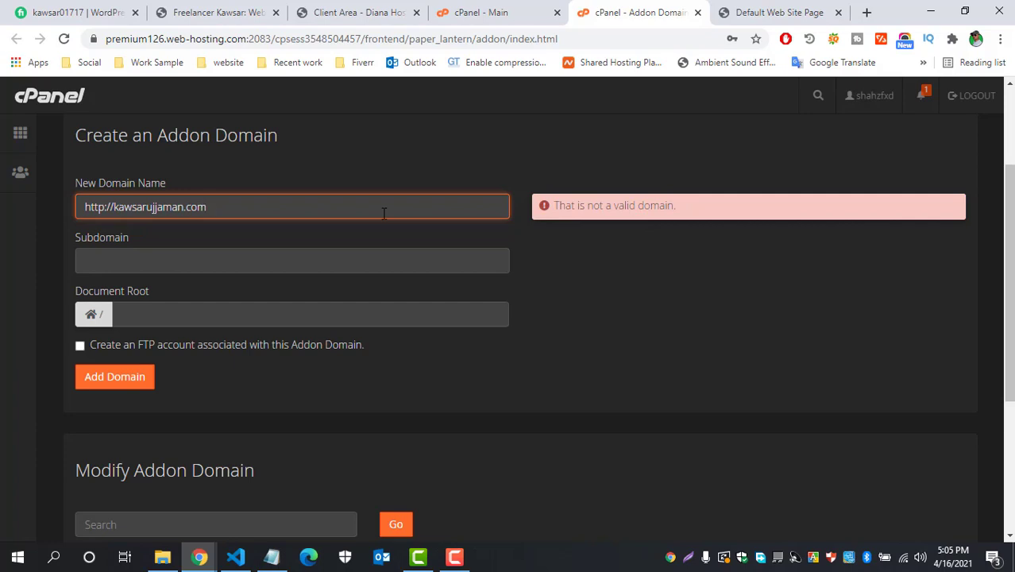
left_click_drag(115, 207, 63, 209)
key("BackSpace")
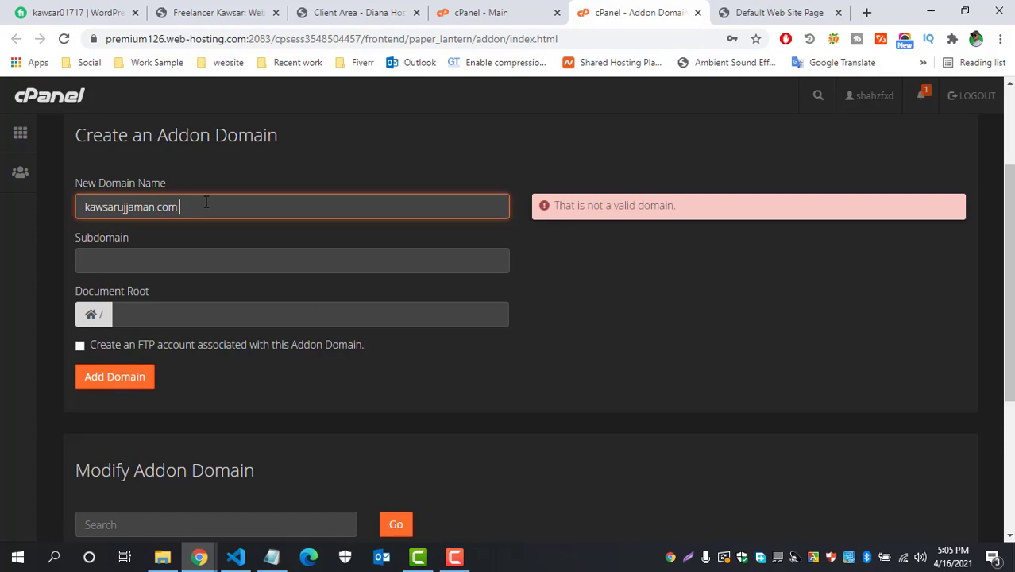
key("BackSpace")
key("BackSpace")
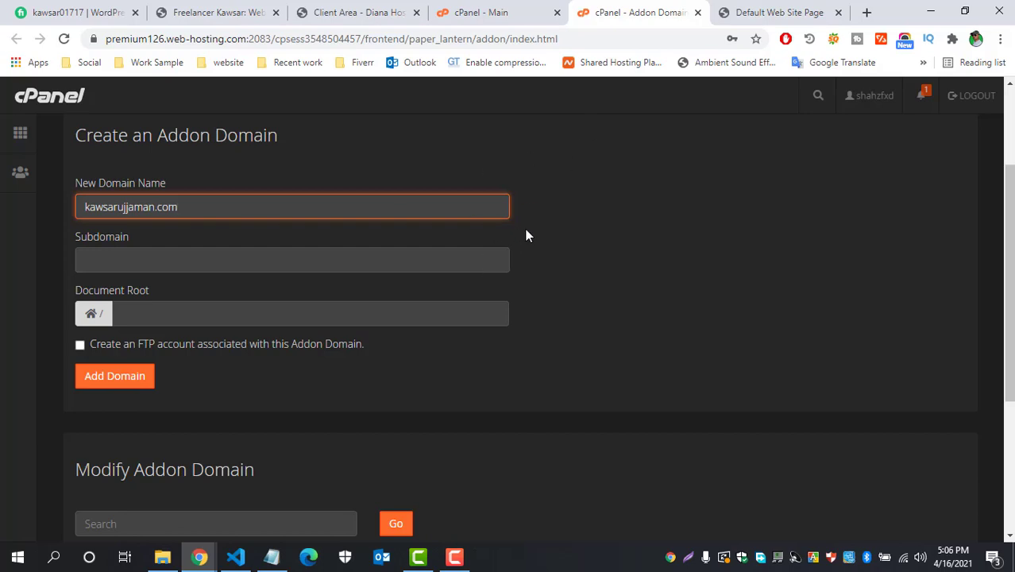
left_click(571, 236)
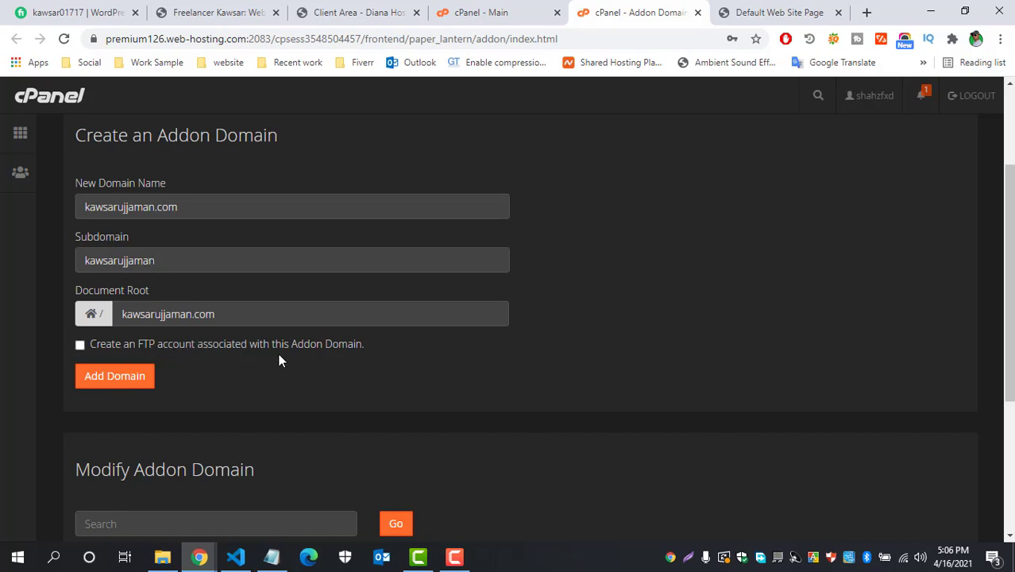
- Enable creation of an FTP account associated with the new addon domain and review its username and password fields
left_click(80, 343)
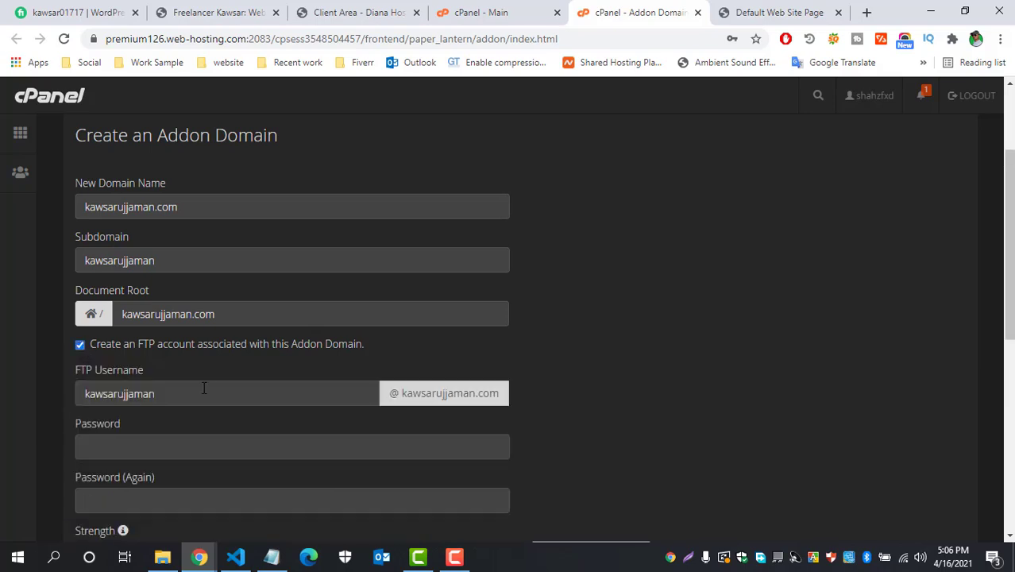
scroll(198, 389, "down", 2)
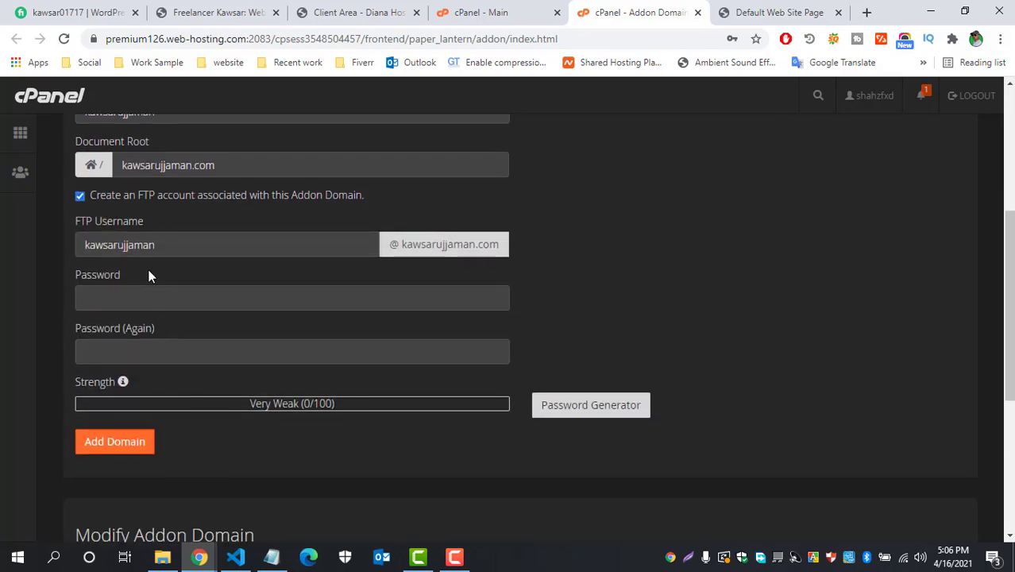
scroll(151, 276, "up", 2)
scroll(163, 277, "down", 2)
- Enter a sufficiently strong password for the FTP account and repeat it in the confirmation field
left_click(171, 298)
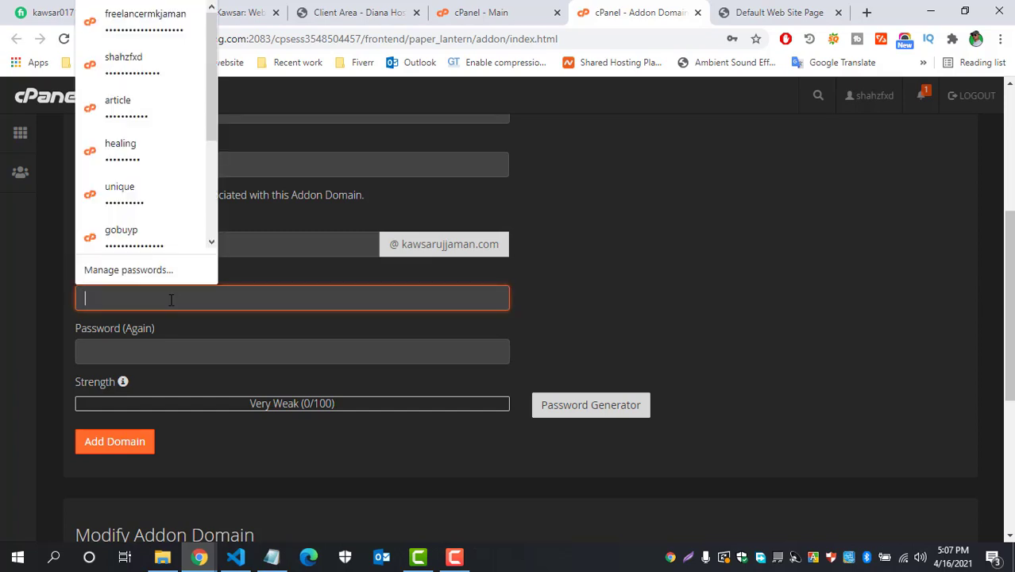
type("•••••")
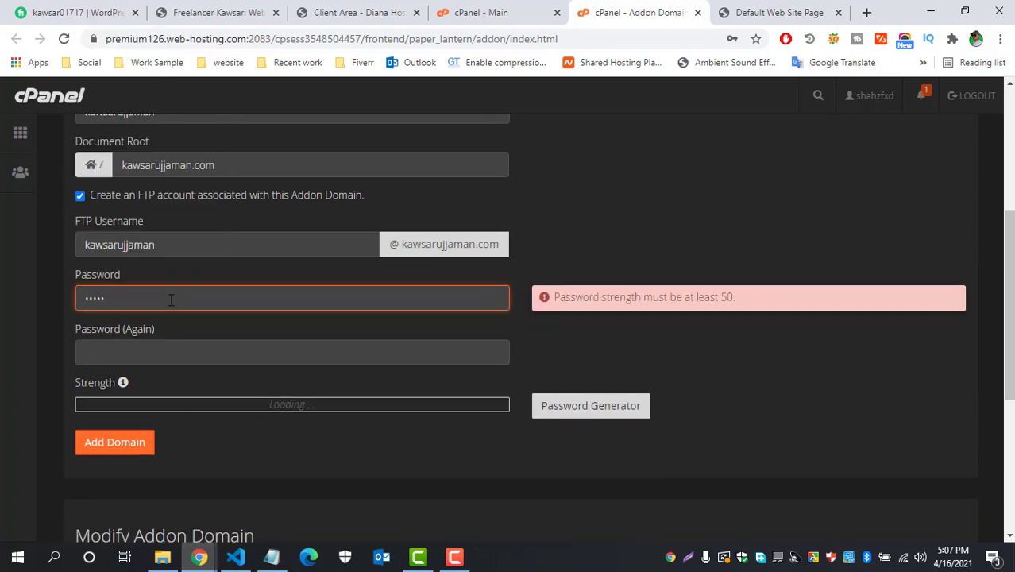
key("BackSpace")
key("BackSpace")
key("BackSpace")
key("BackSpace")
key("BackSpace")
type("••••••••")
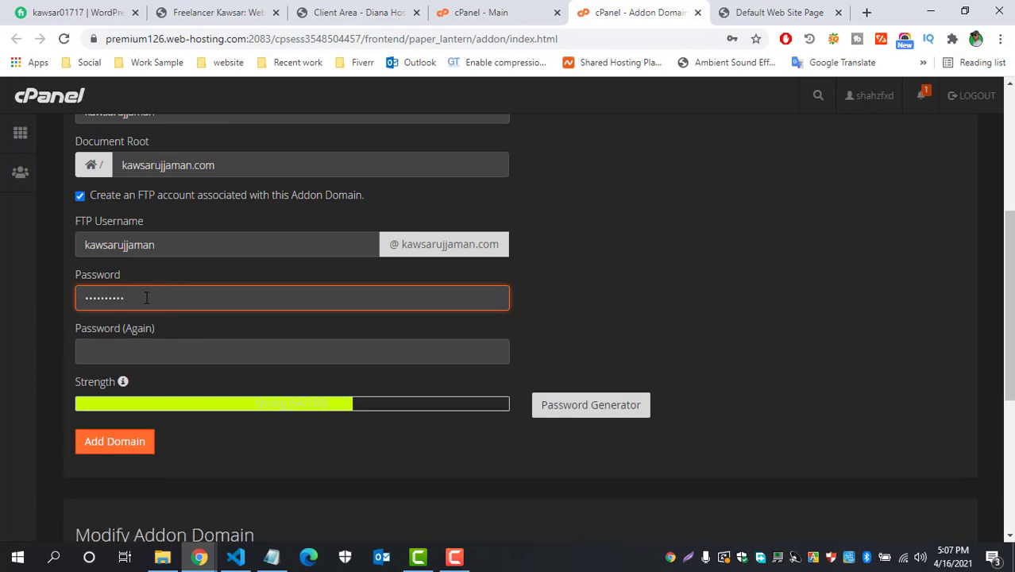
left_click(135, 352)
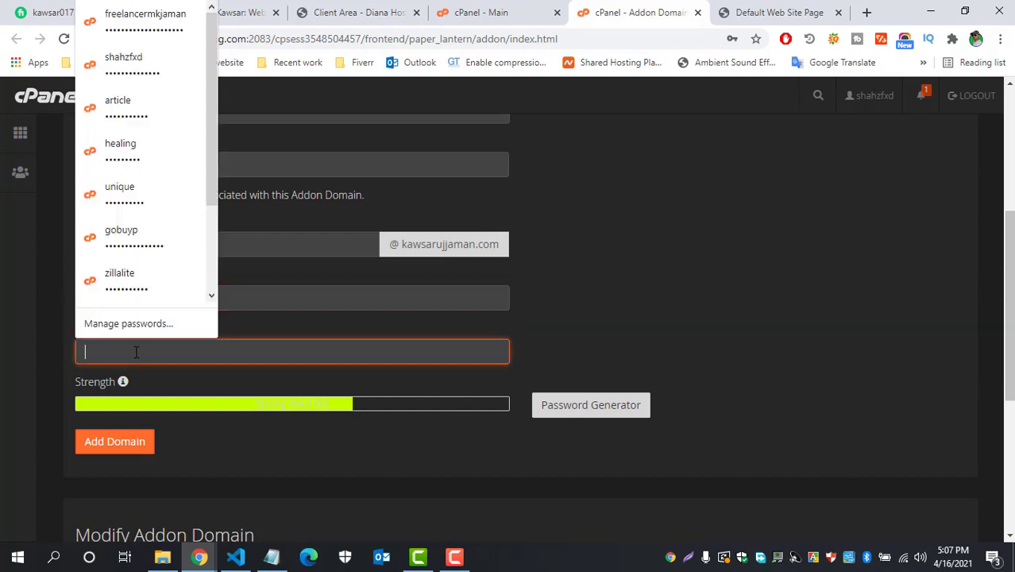
key("ctrl+v")
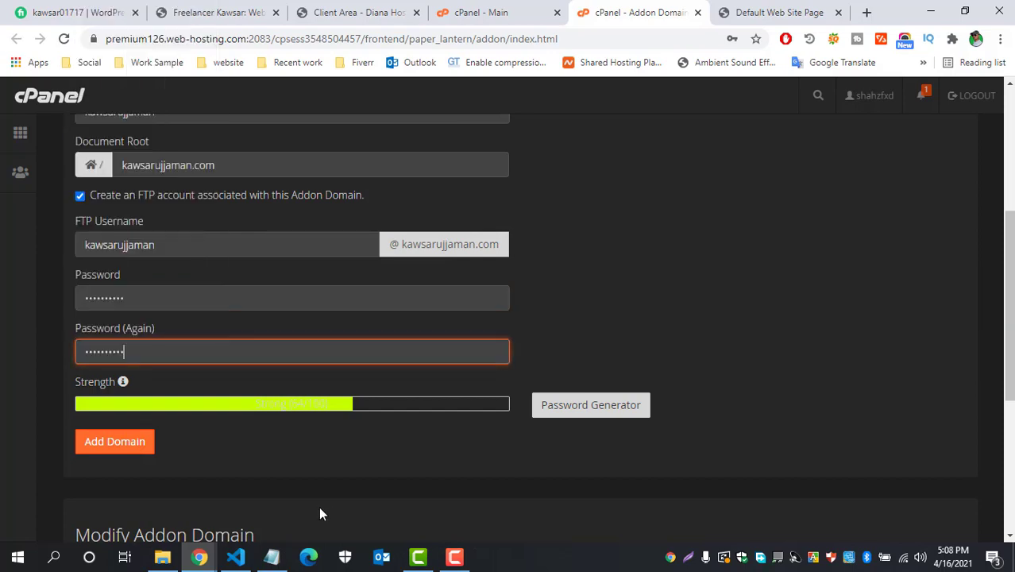
- Try to add kawsarujjaman.com as an addon domain and close the browser's offer to save the password
left_click(116, 442)
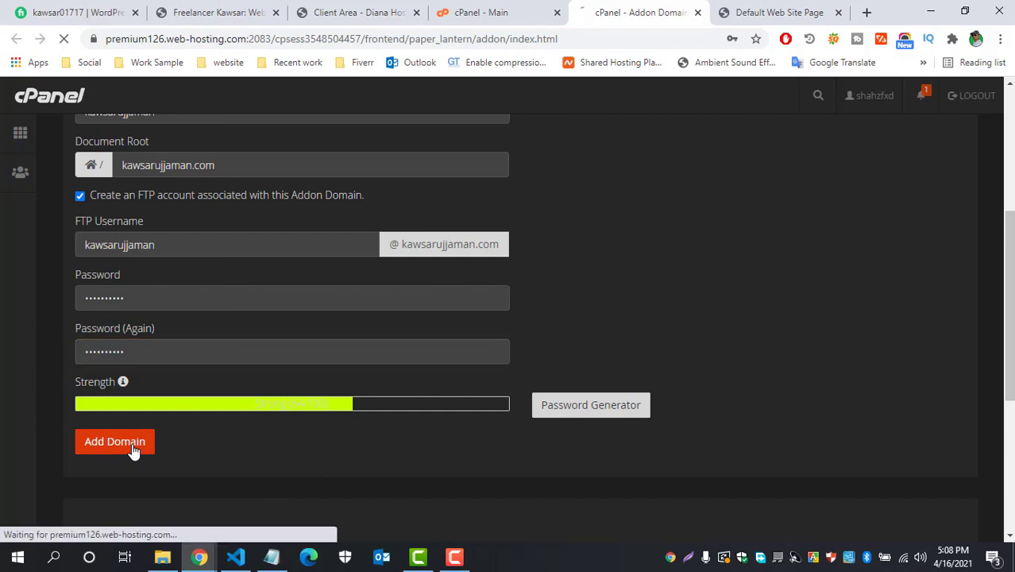
left_click(673, 284)
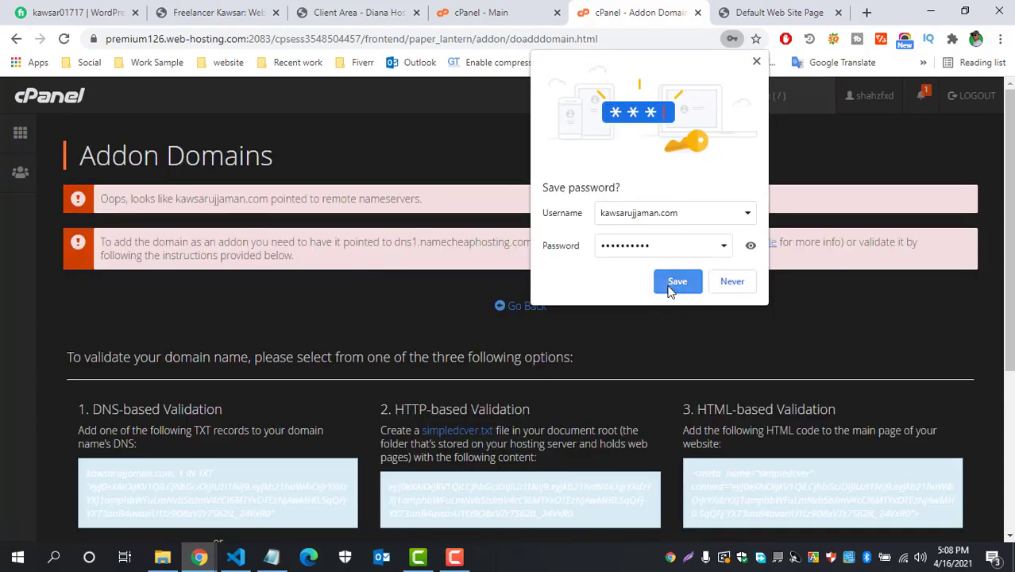
left_click(756, 62)
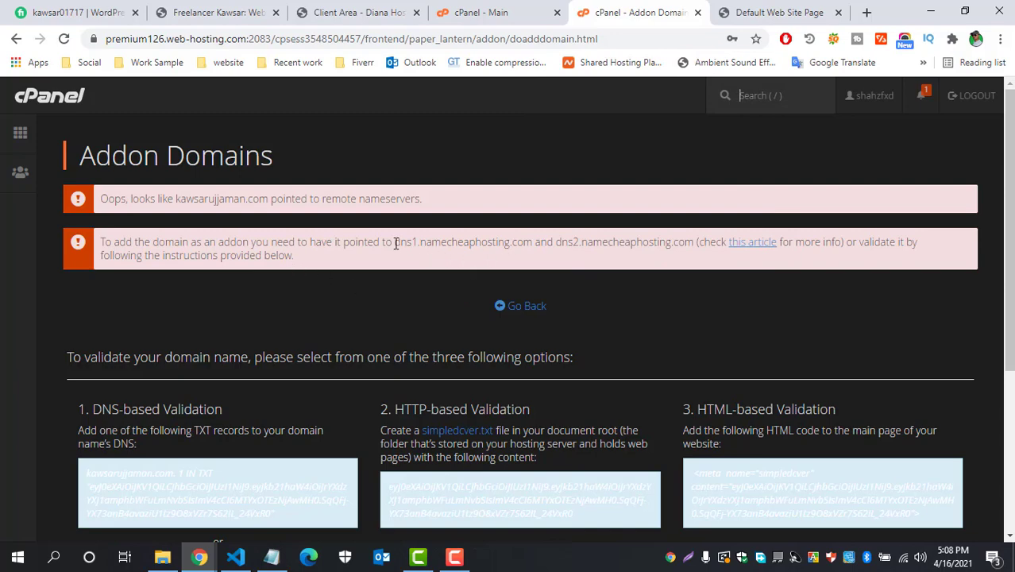
- Copy dns1.namecheaphosting.com from the addon domain message and set it as Nameserver 1 for the domain in the Diana Host client area
left_click_drag(396, 243, 532, 243)
key("ctrl+c")
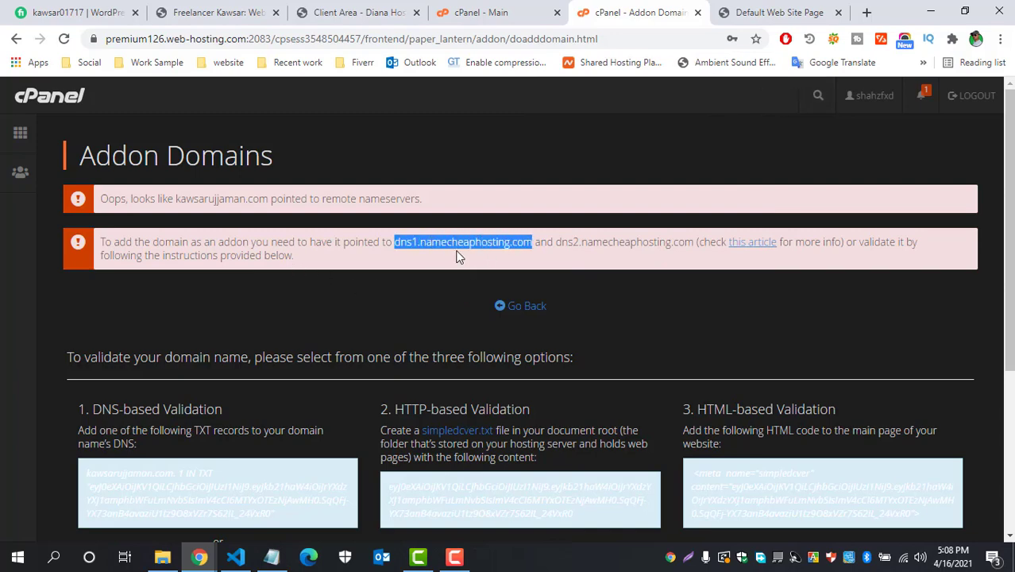
left_click(354, 12)
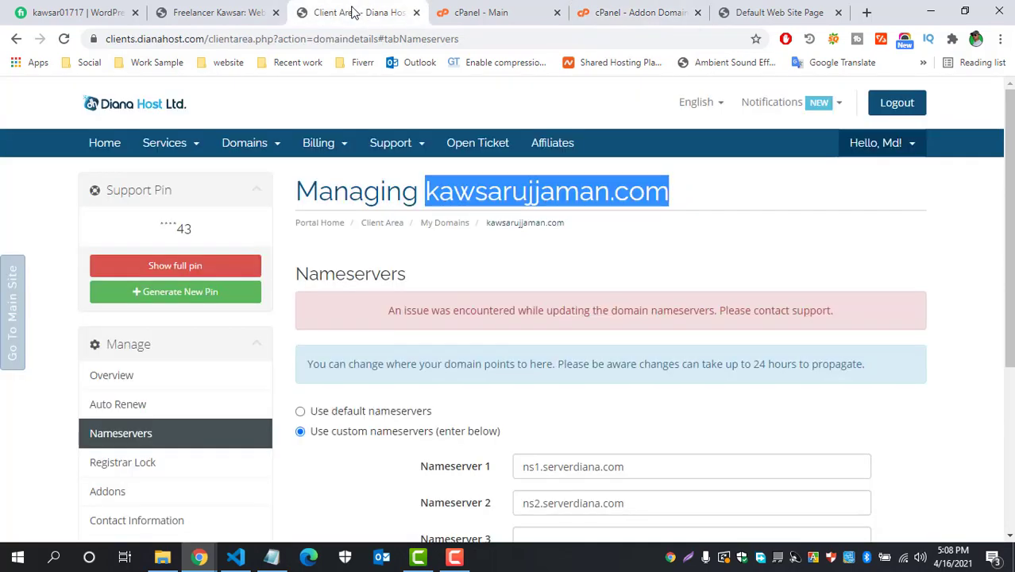
scroll(407, 309, "down", 3)
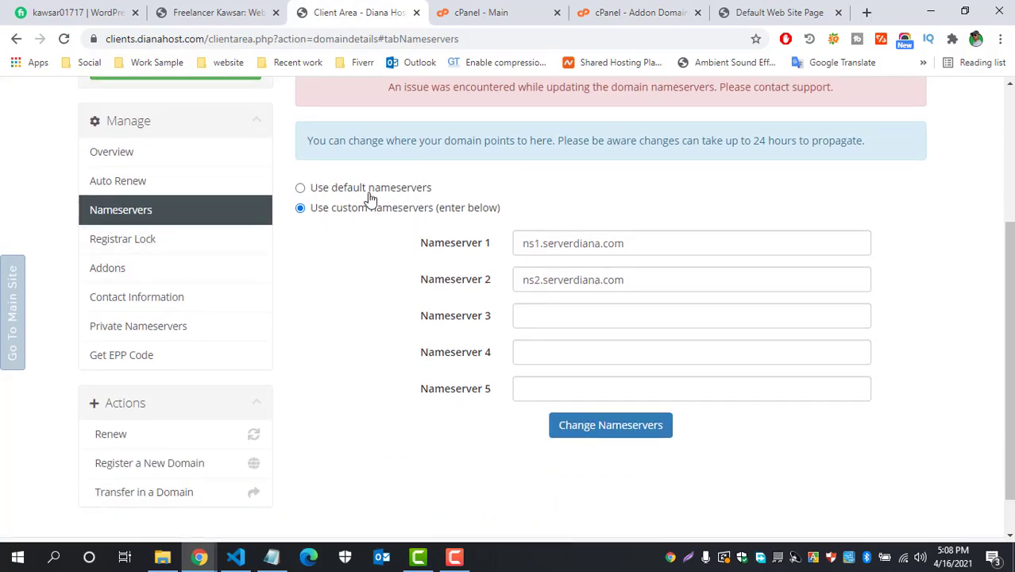
scroll(378, 244, "up", 3)
left_click(437, 191)
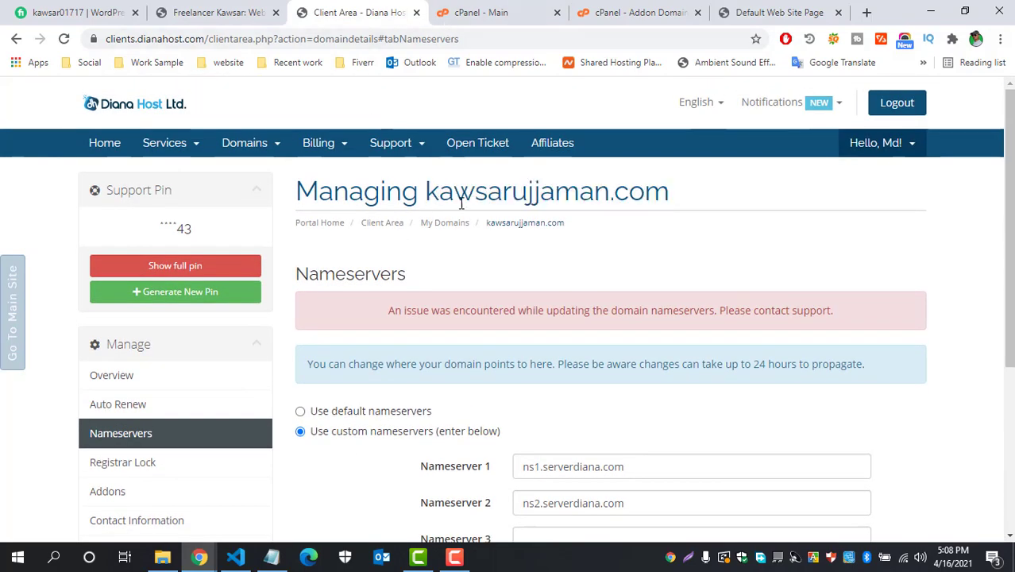
scroll(543, 254, "down", 3)
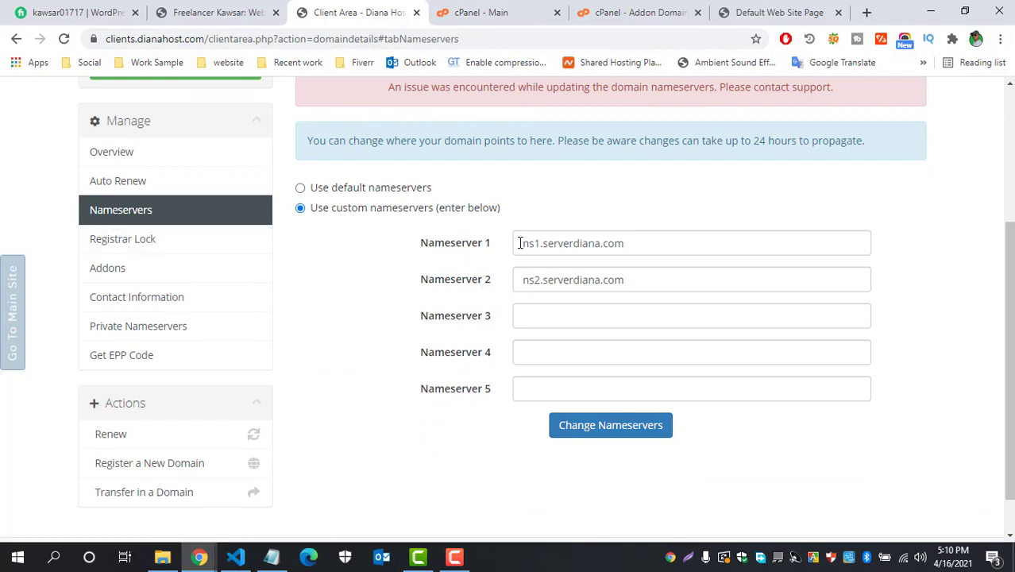
left_click_drag(518, 242, 648, 248)
key("BackSpace")
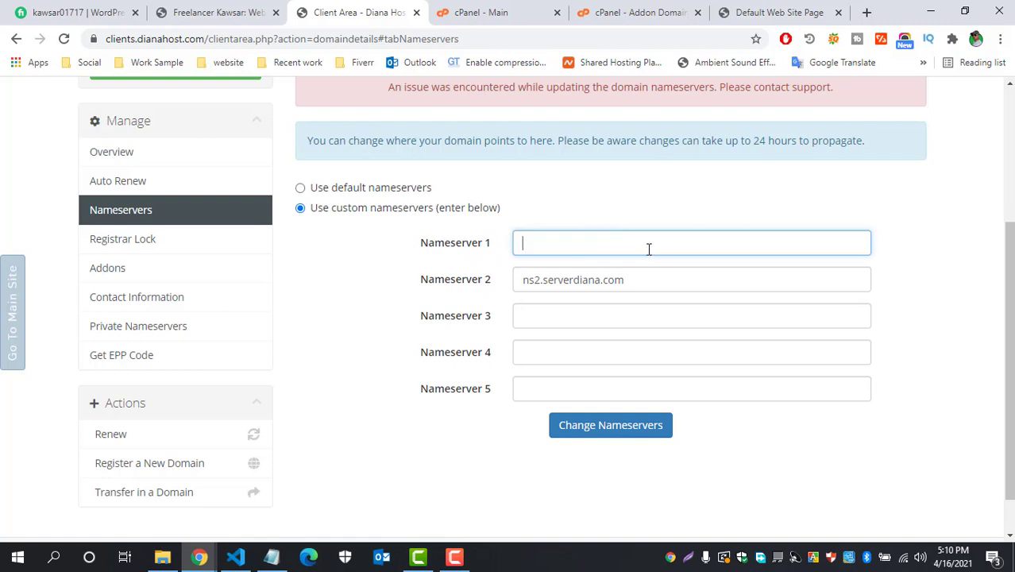
key("ctrl+v")
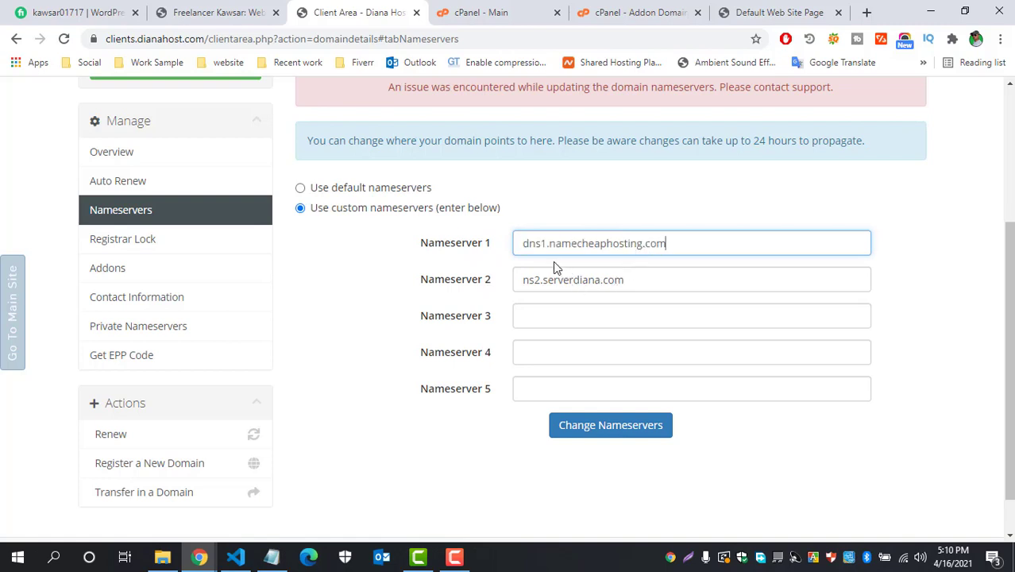
- Set Nameserver 2 in the client area to dns2.namecheaphosting.com, taken from the same cPanel message
key("ctrl+Tab")
key("ctrl+Tab")
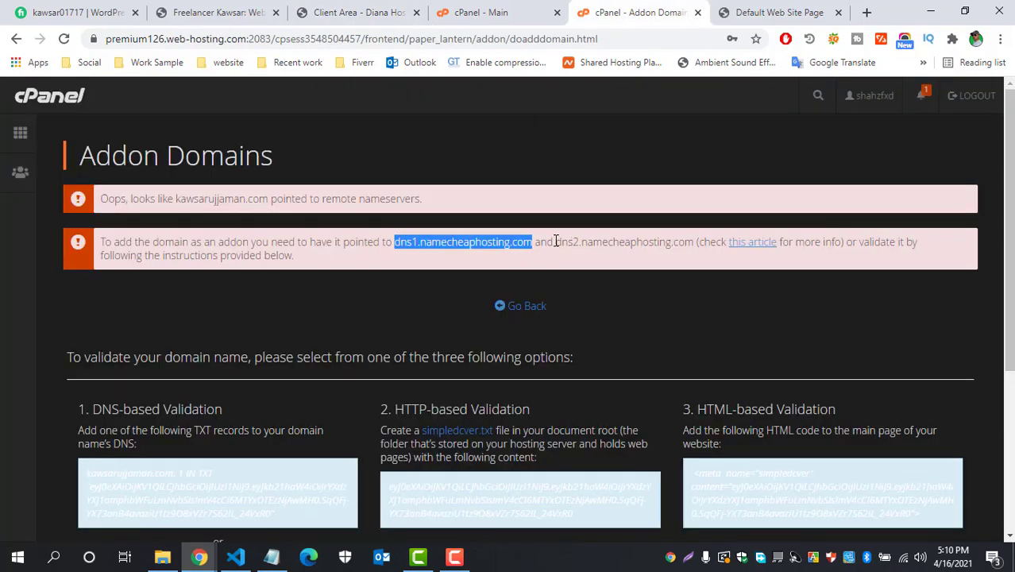
left_click_drag(556, 241, 609, 247)
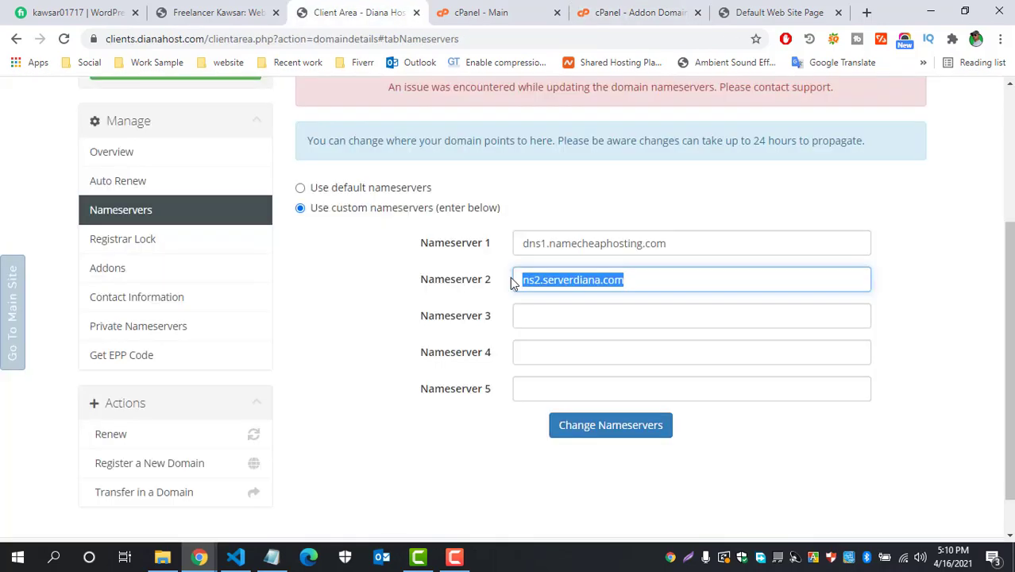
type("dns2.namecheaphosting.com")
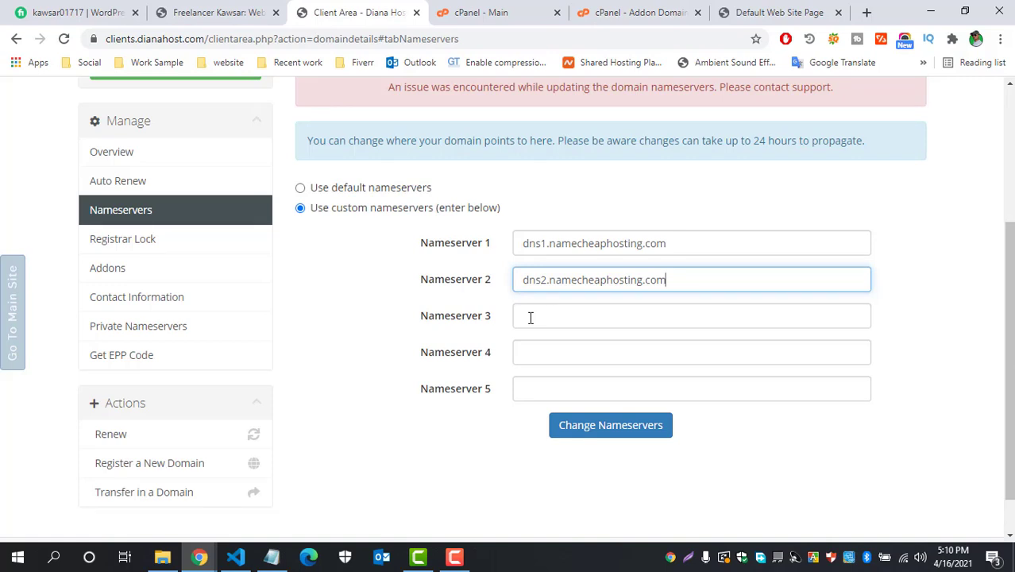
- Save the new nameservers in the client area, and create the kawsarujjaman.com addon domain in cPanel without an FTP account
left_click(620, 436)
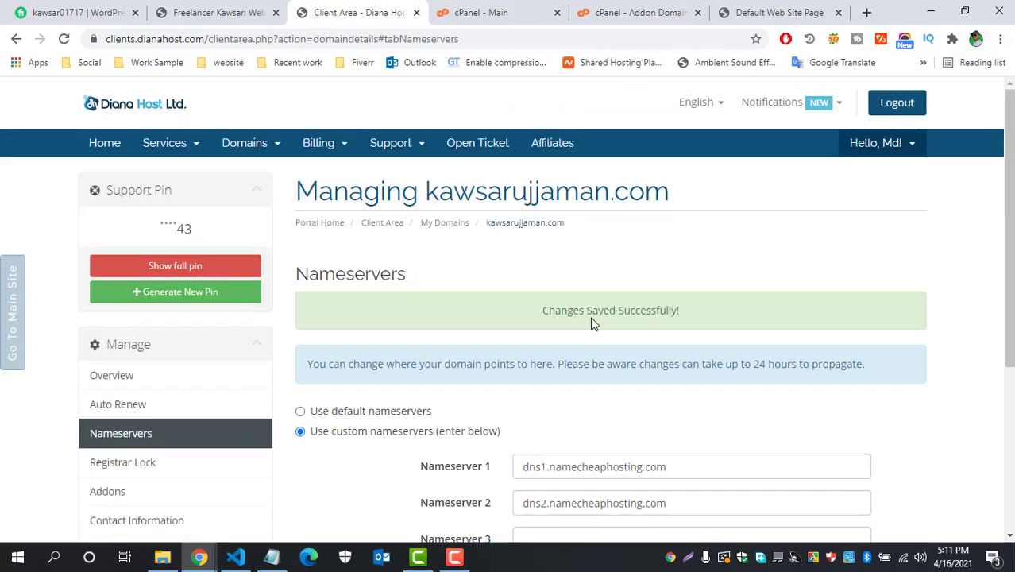
scroll(581, 369, "down", 2)
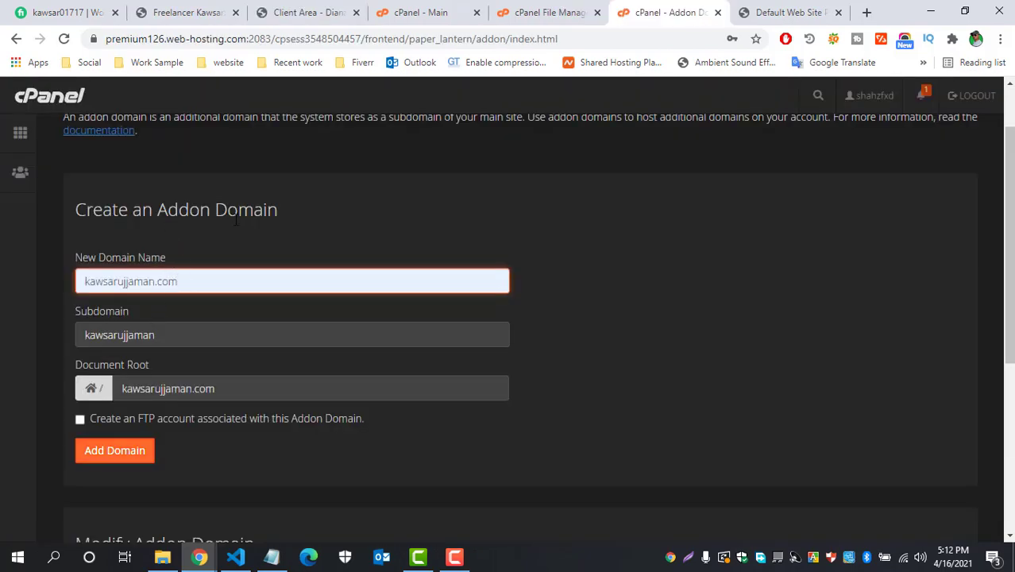
left_click_drag(179, 282, 81, 287)
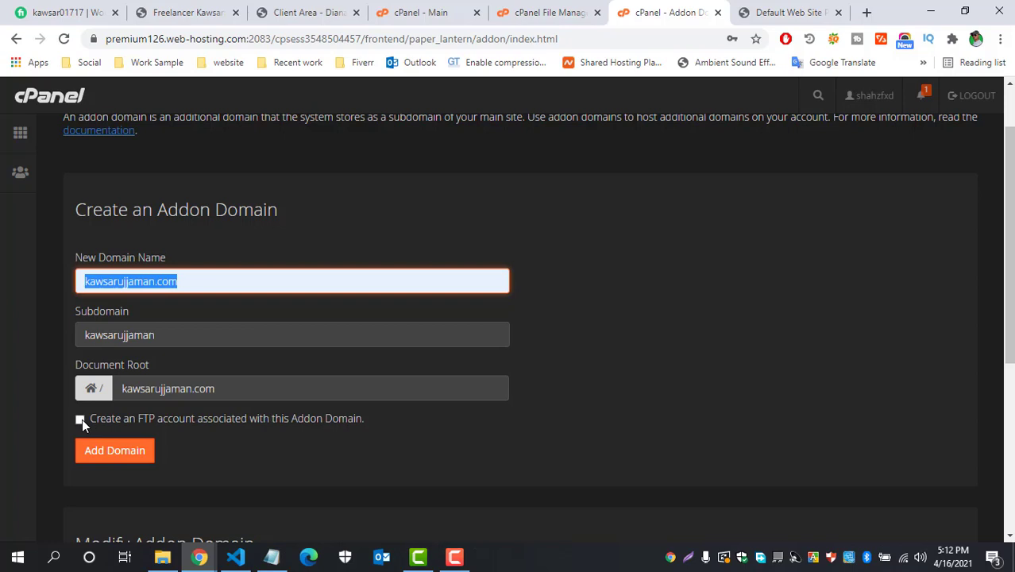
left_click(108, 459)
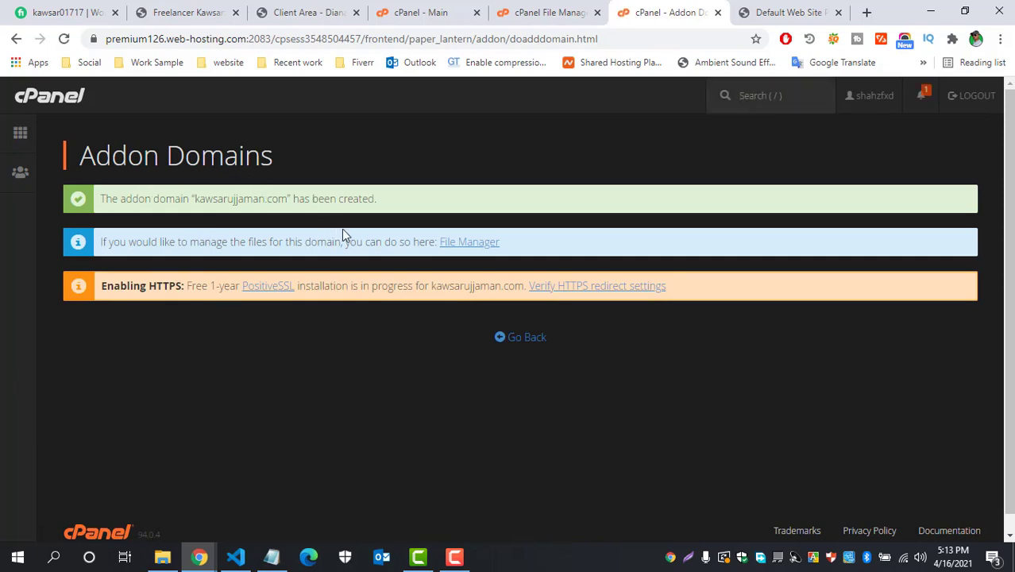
- Permanently delete all default files in the kawsarujjaman.com folder in File Manager, skipping the trash
left_click(524, 12)
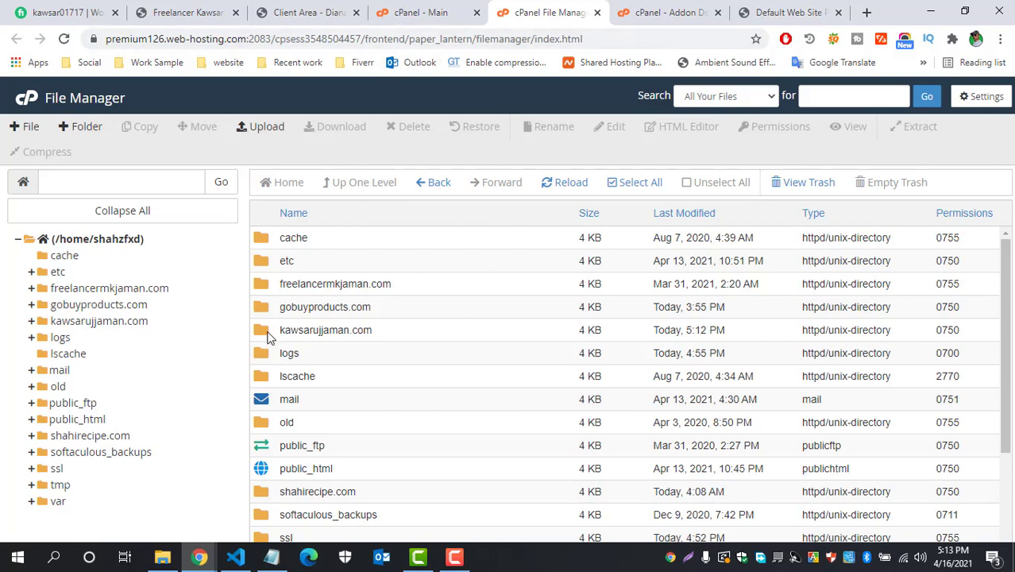
left_click(330, 330)
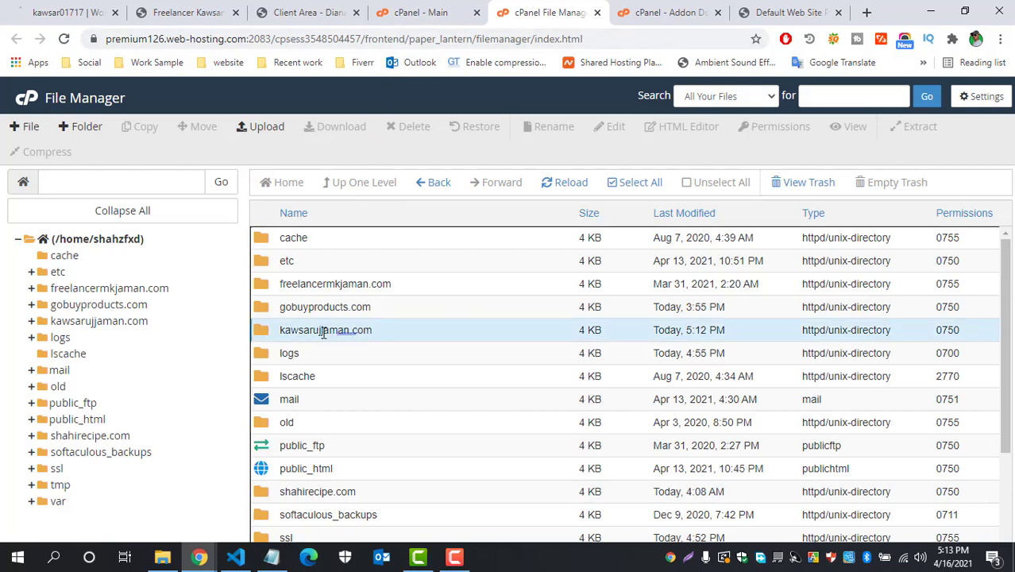
double_click(259, 331)
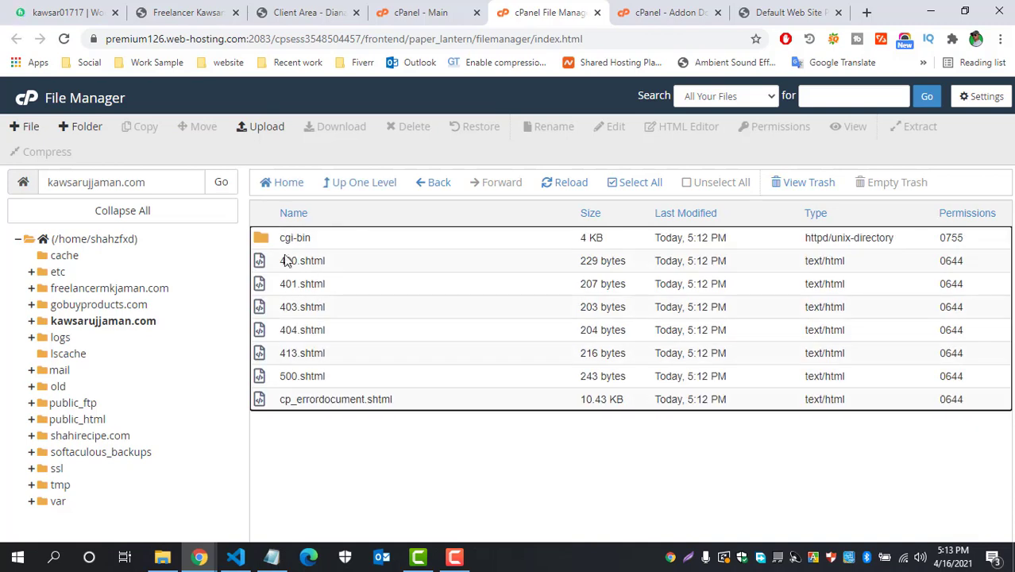
left_click(352, 397)
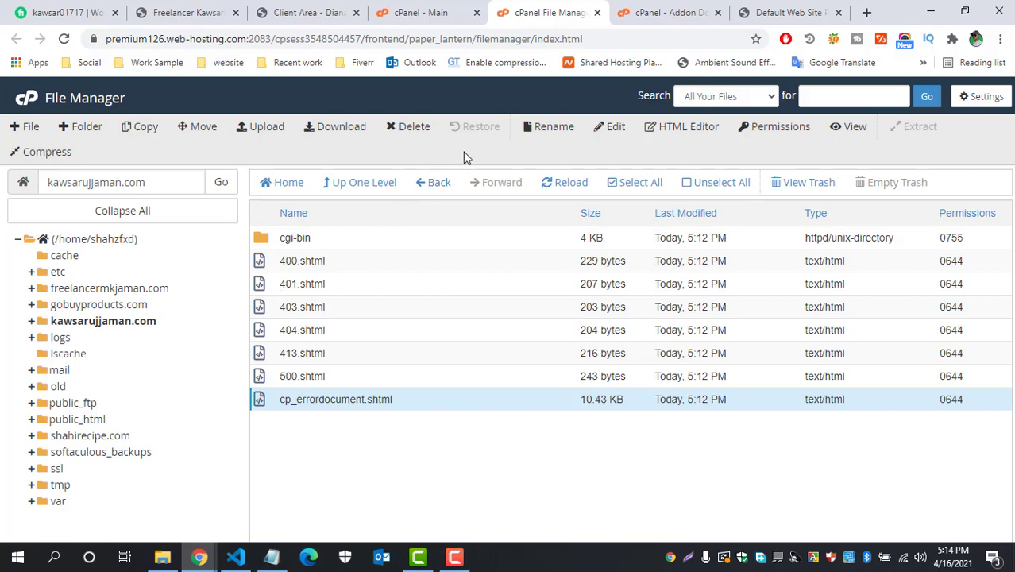
left_click(627, 186)
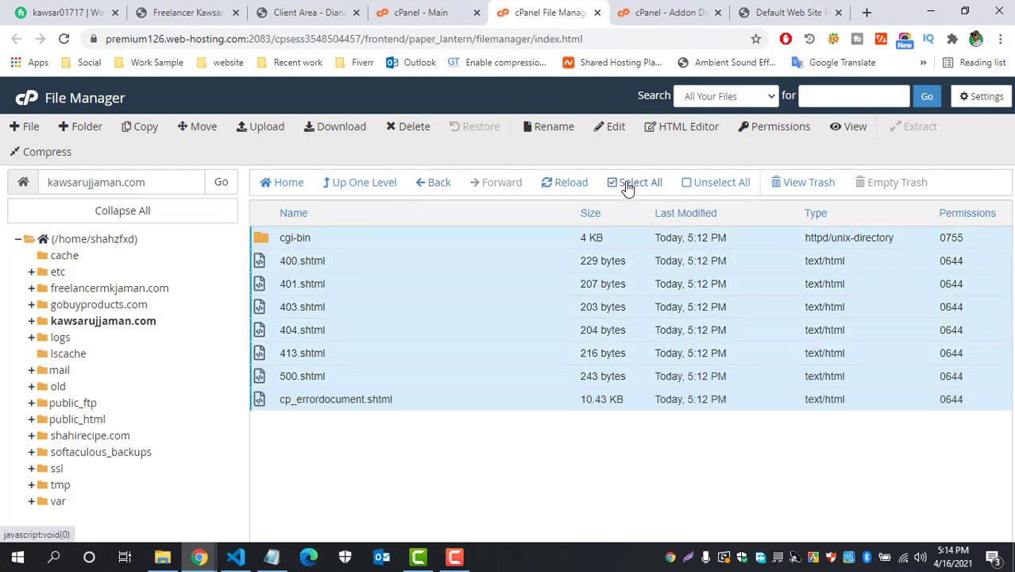
left_click(410, 129)
left_click(355, 352)
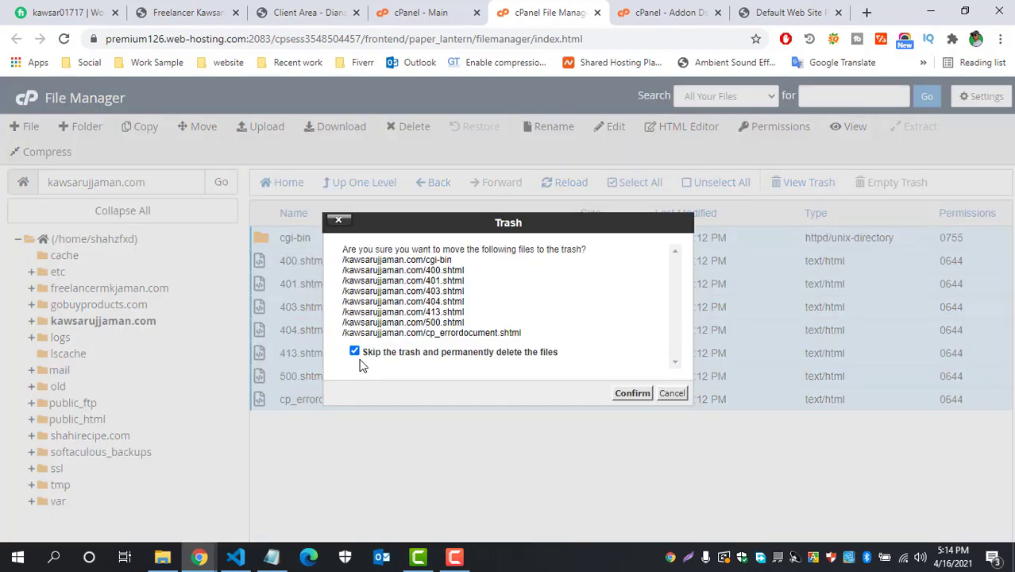
left_click(625, 395)
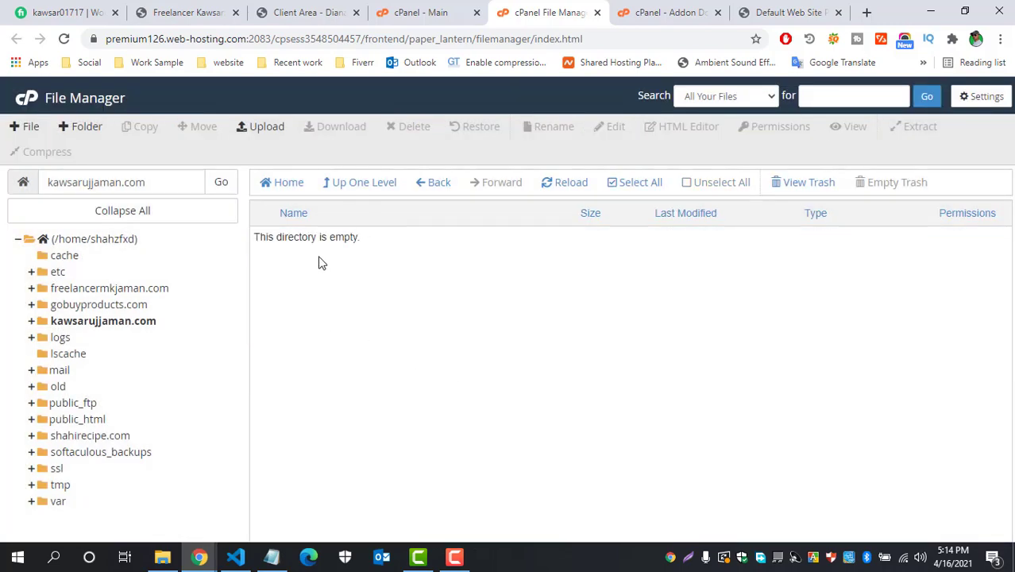
- Upload the five HTML files, mail.php and style.css from the local kawsar.com folder to the server's kawsarujjaman.com directory
left_click(621, 6)
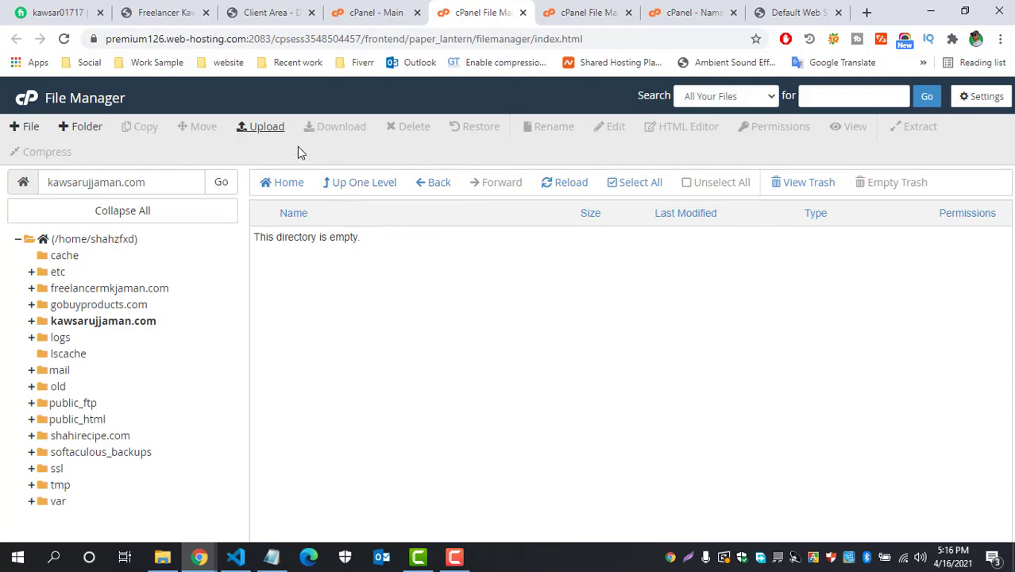
left_click(589, 16)
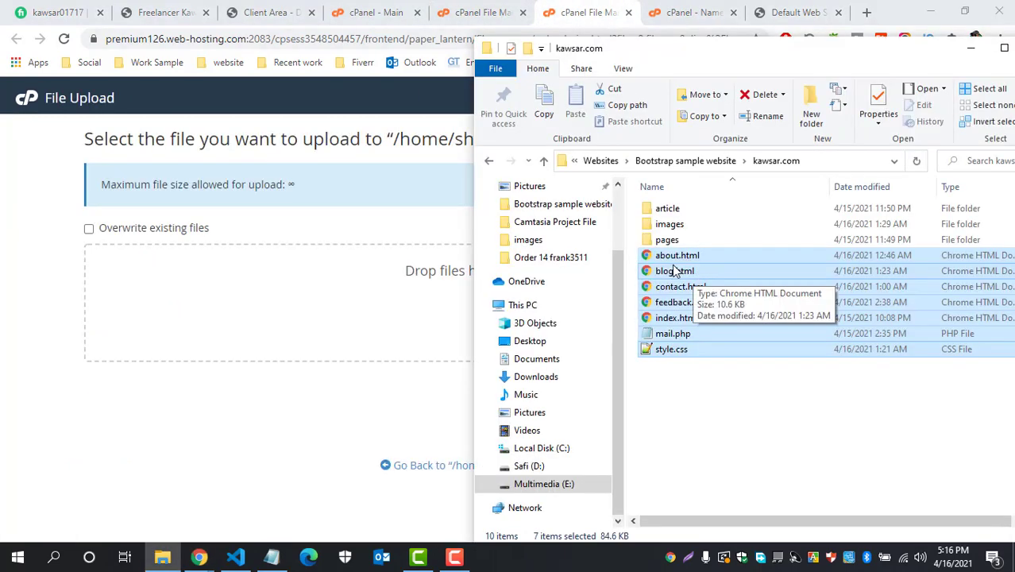
left_click_drag(655, 264, 342, 316)
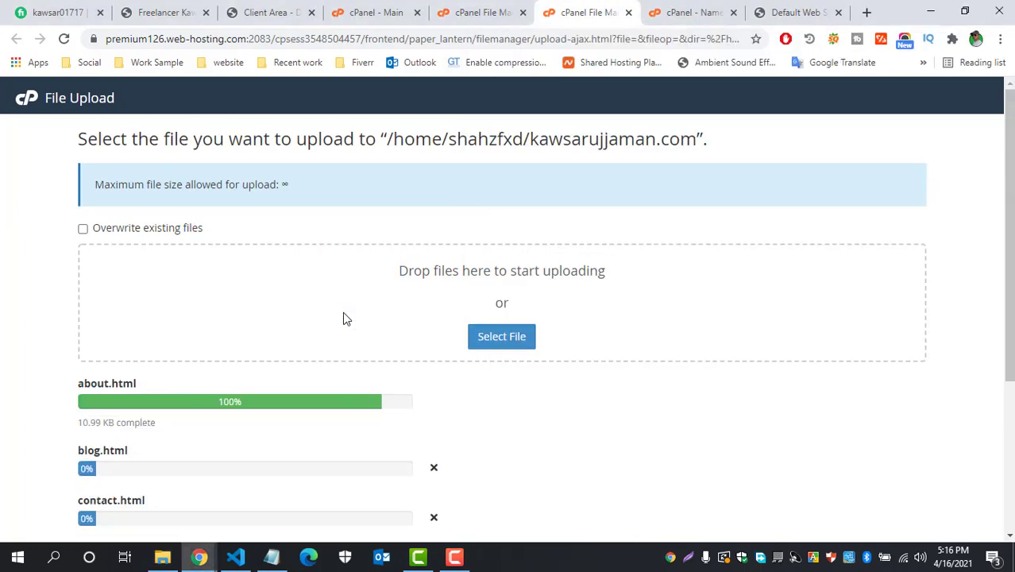
scroll(341, 317, "down", 4)
scroll(293, 319, "down", 1)
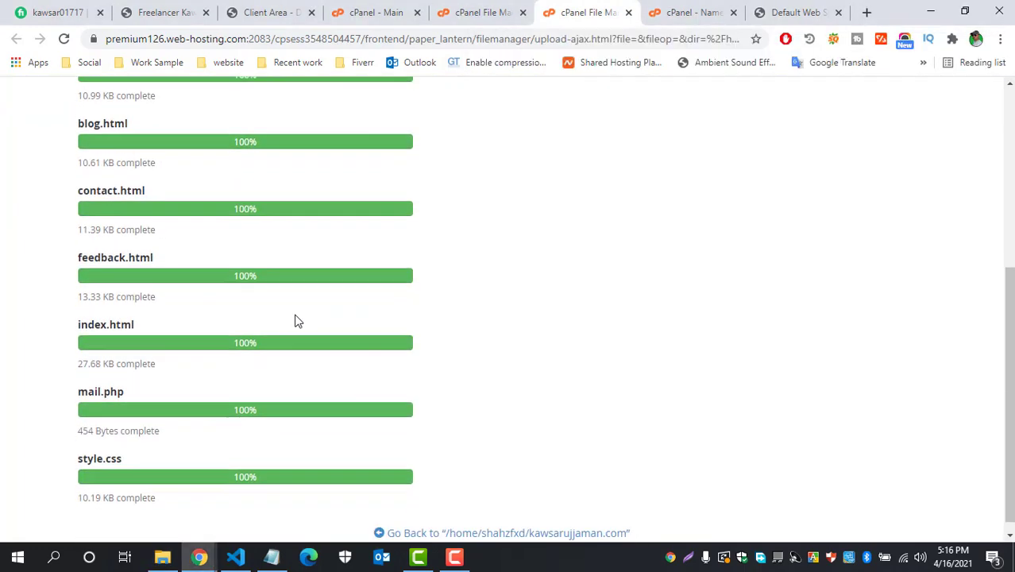
scroll(238, 405, "up", 5)
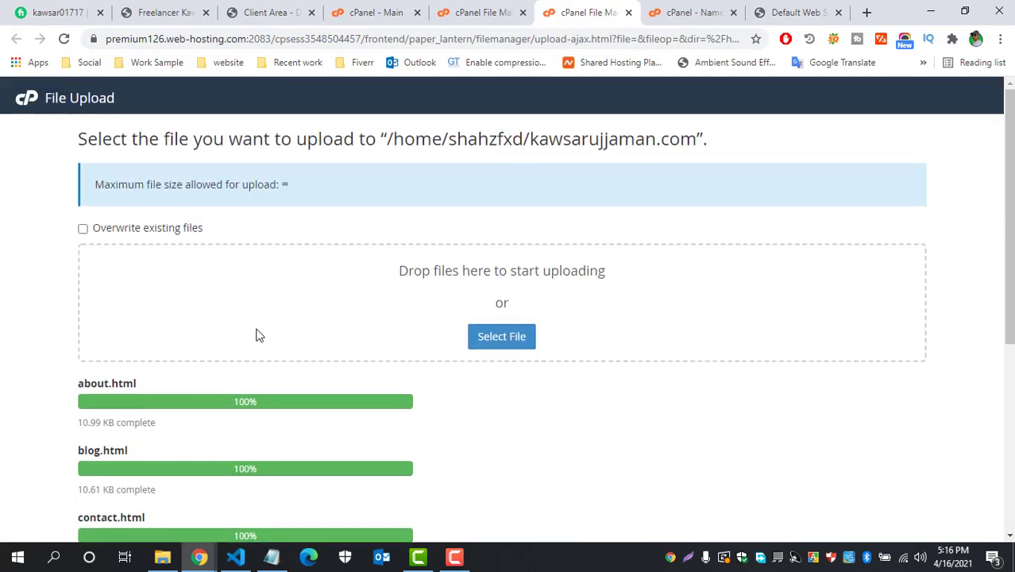
scroll(255, 334, "down", 3)
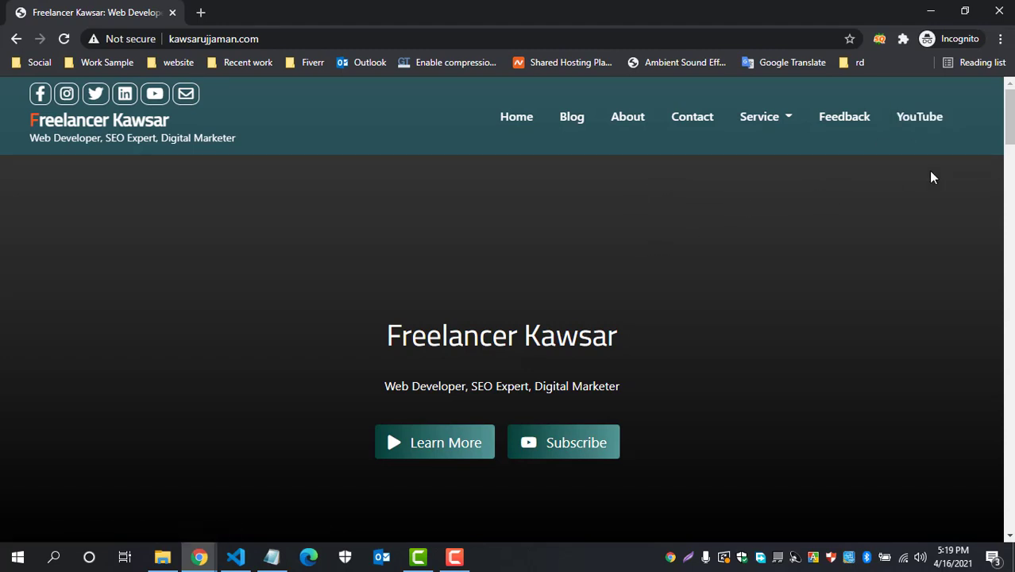
- Look through the live kawsarujjaman.com homepage in the incognito window, including its services section
scroll(933, 178, "down", 3)
scroll(670, 282, "up", 3)
scroll(635, 244, "down", 3)
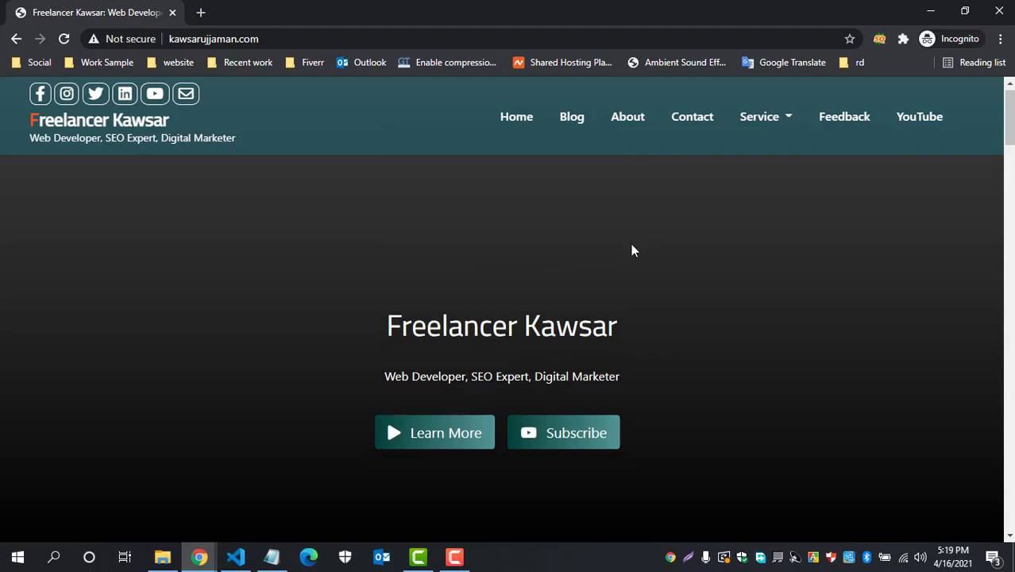
scroll(540, 279, "up", 3)
scroll(714, 254, "down", 5)
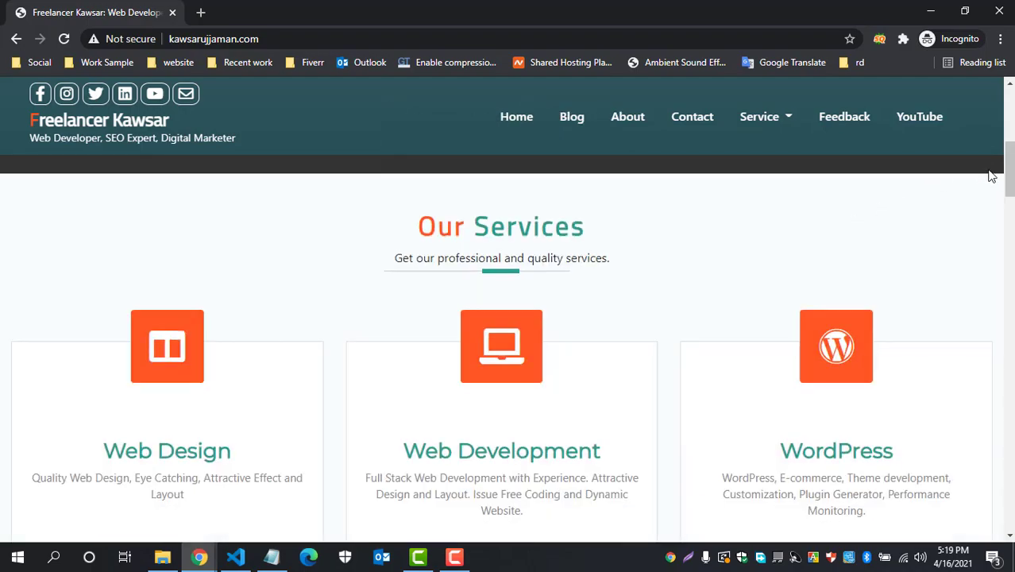
left_click_drag(1005, 172, 924, 119)
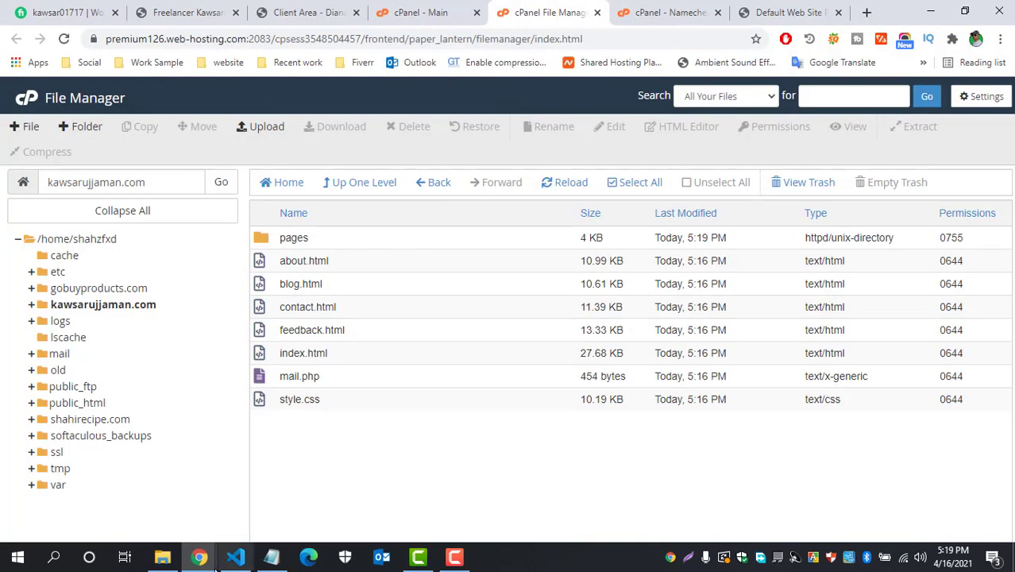
- Create a folder named images in the kawsarujjaman.com directory, matching the local site folder's name
left_click(162, 557)
left_click(670, 224)
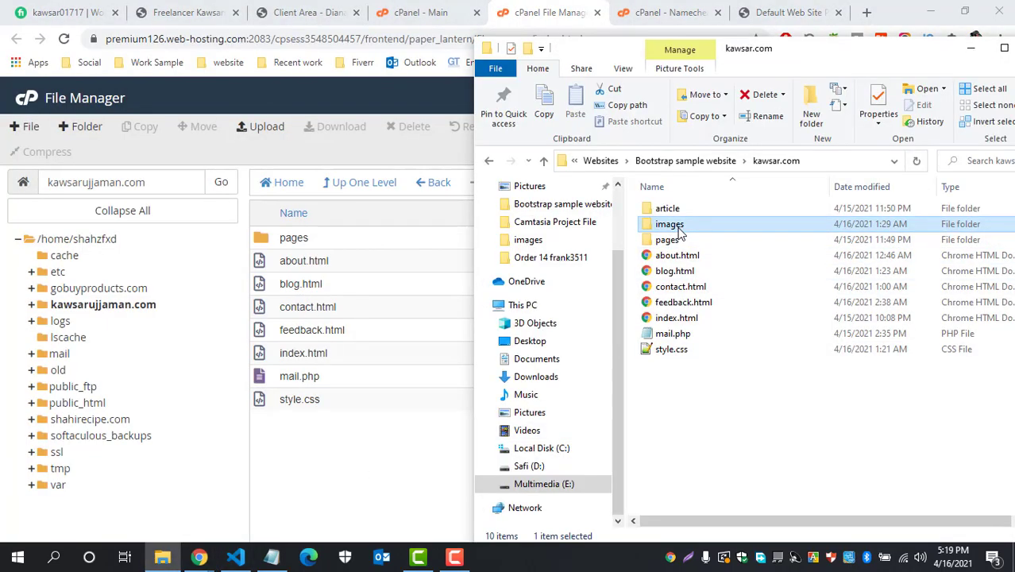
left_click(671, 224)
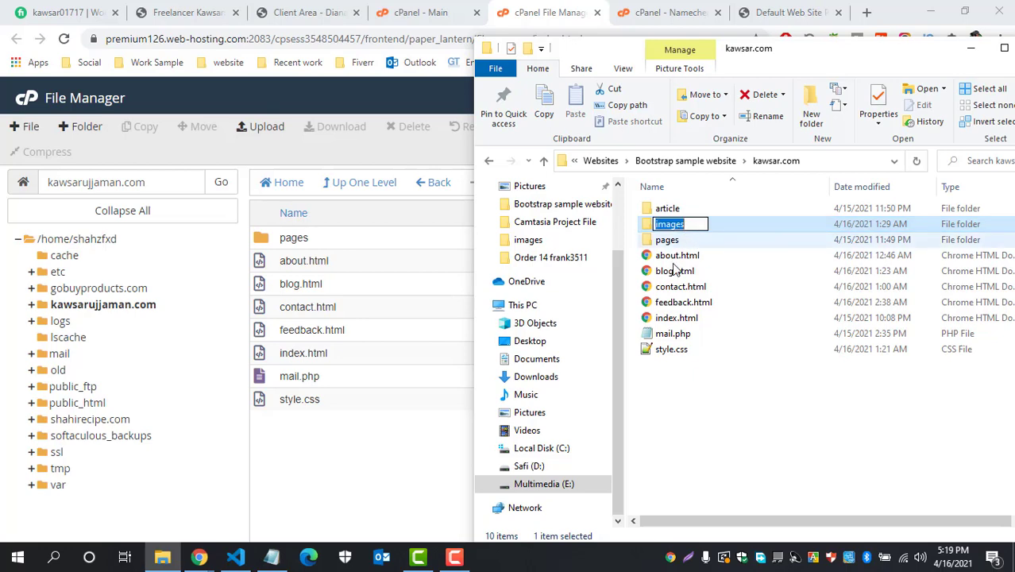
left_click(82, 126)
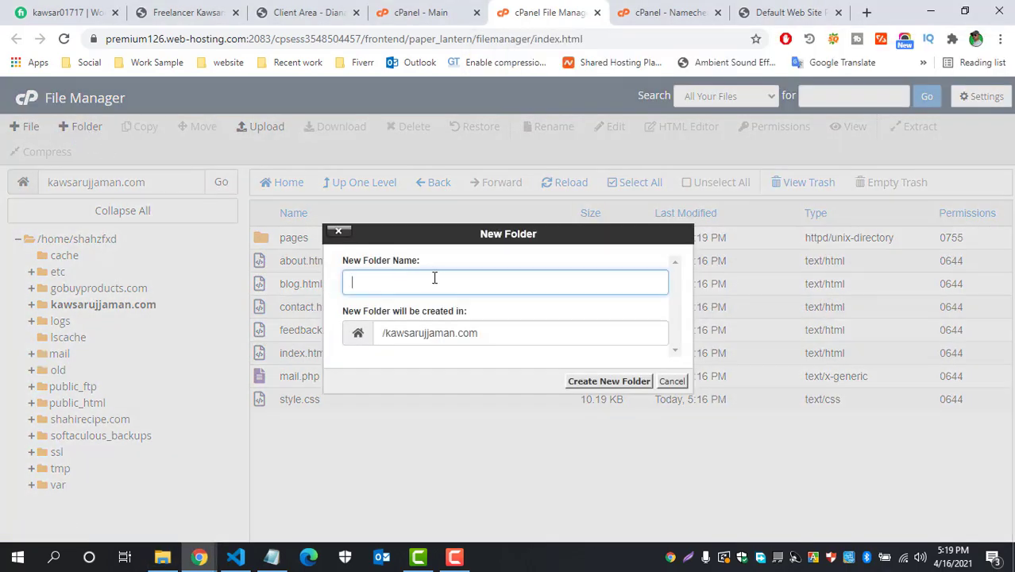
left_click(585, 382)
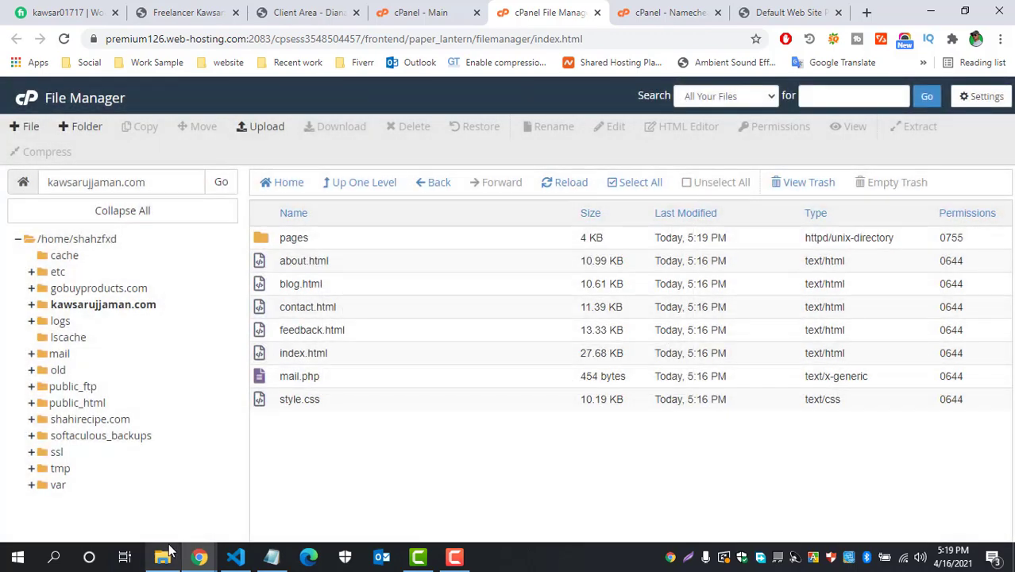
- Create a folder named article in the kawsarujjaman.com directory, taking the name from the local site folder
left_click(162, 557)
left_click(665, 209)
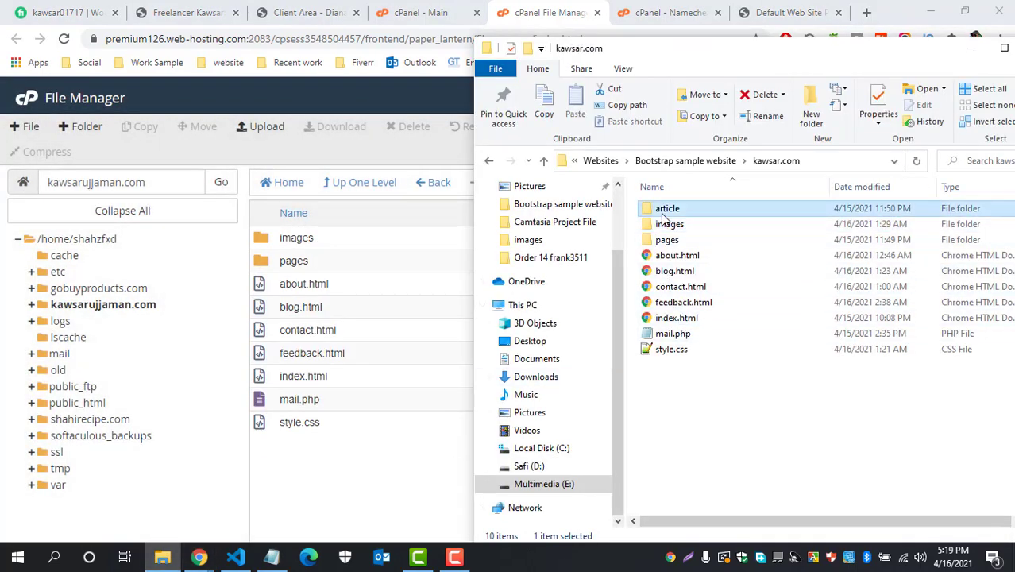
left_click(665, 209)
left_click(83, 126)
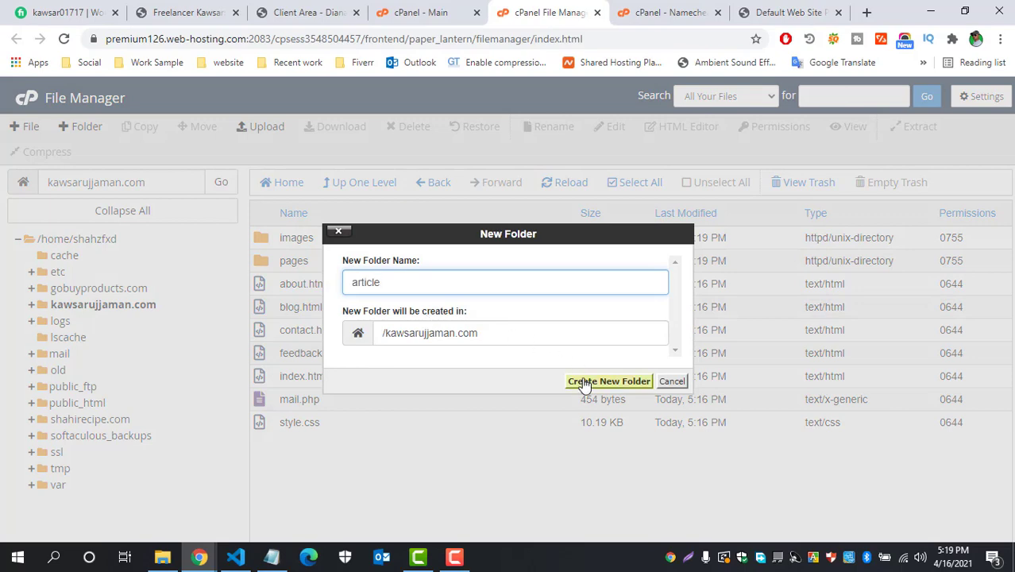
left_click(585, 382)
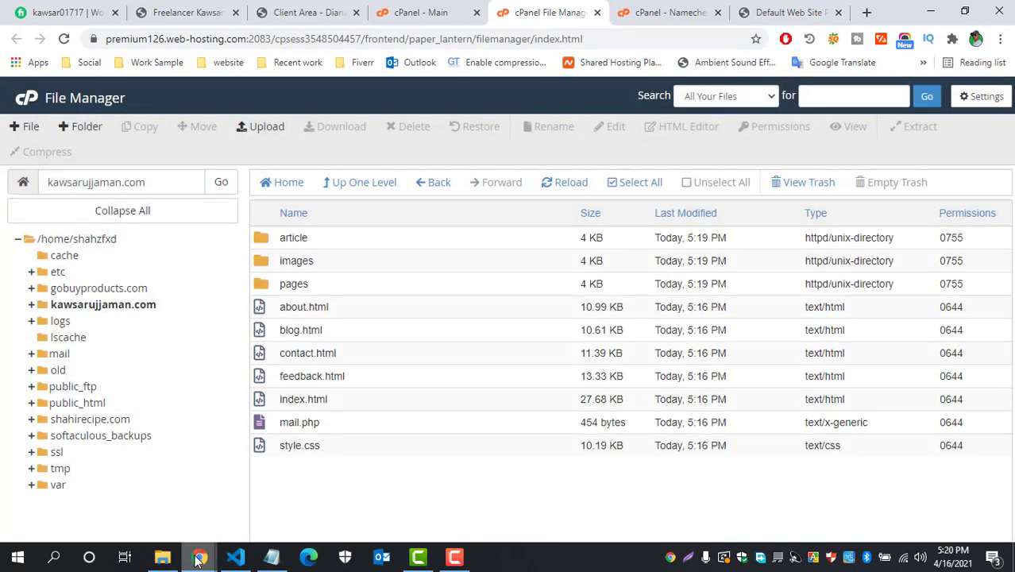
- Upload your_windows_licence_will_expire_soon.html from the local article folder to kawsarujjaman.com/article and close the upload page
left_click(162, 557)
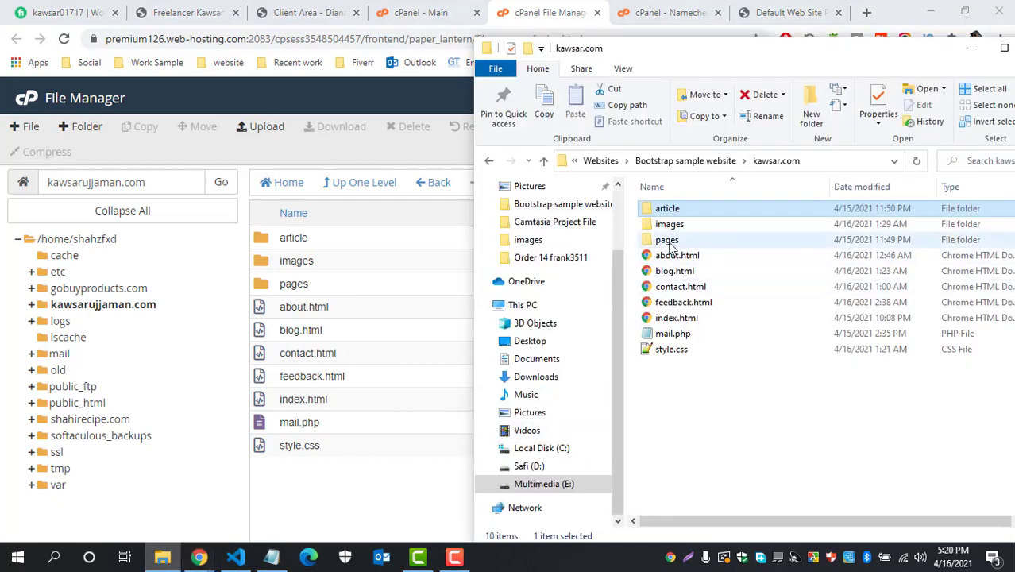
left_click(268, 244)
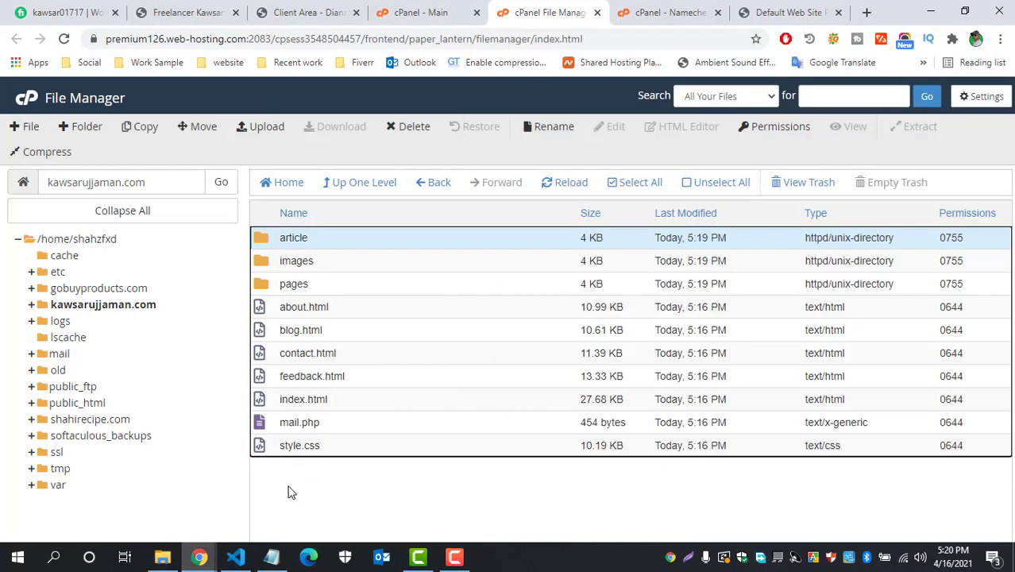
double_click(265, 239)
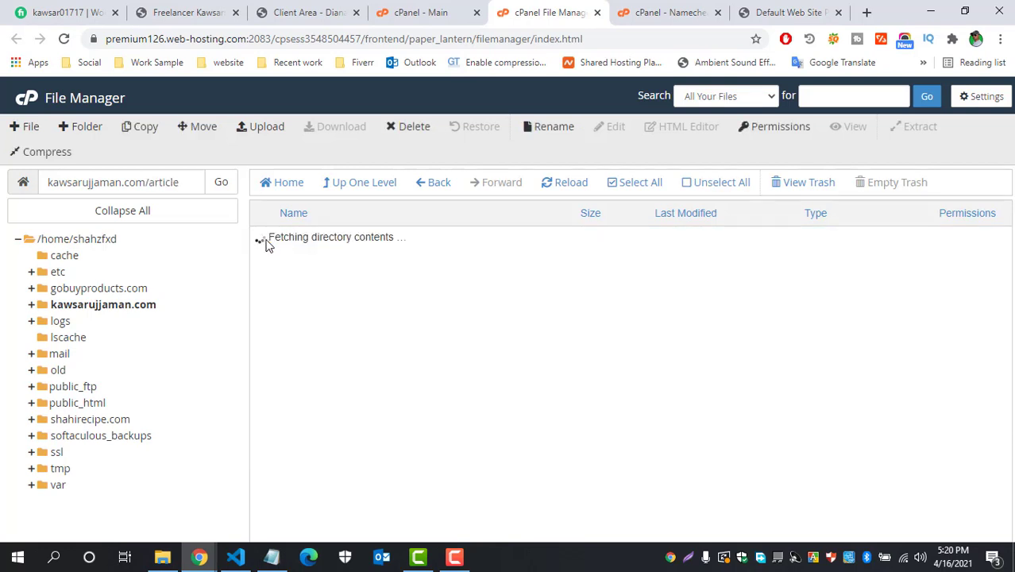
left_click(267, 127)
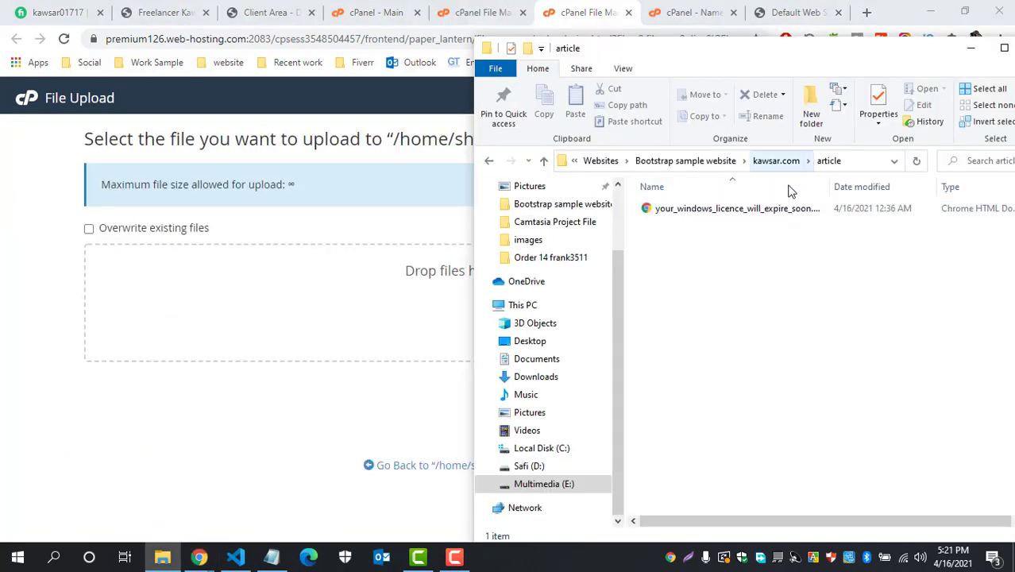
left_click_drag(736, 211, 368, 318)
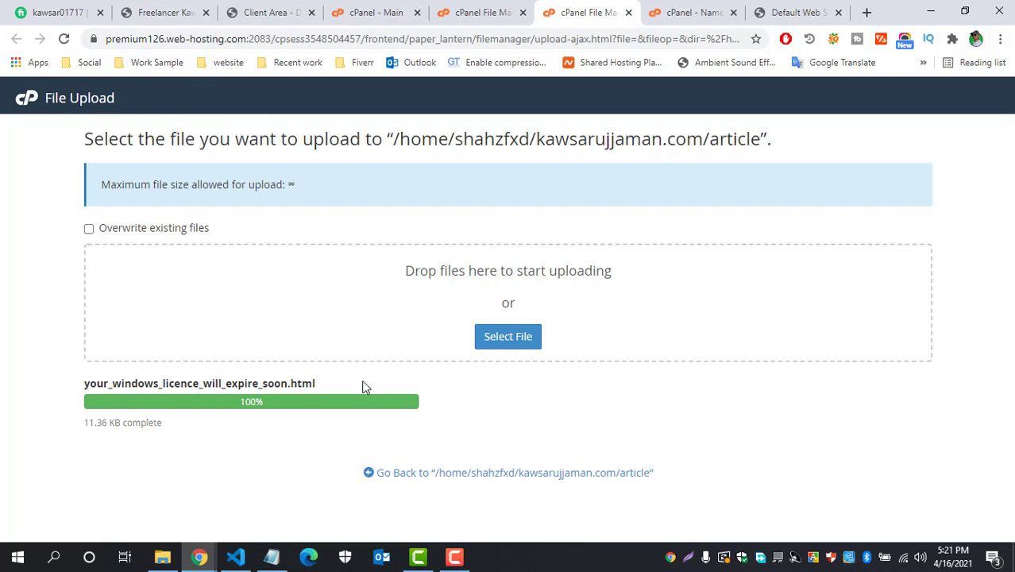
left_click(628, 13)
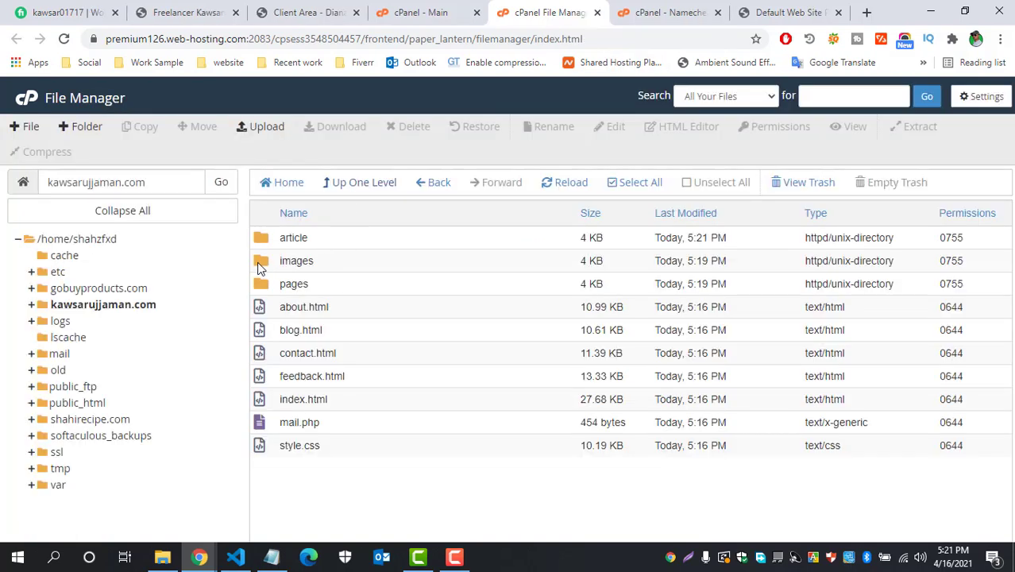
- Create a folder named windows error inside kawsarujjaman.com/images, taking the name from the subfolder in the local images folder
double_click(261, 267)
left_click(162, 556)
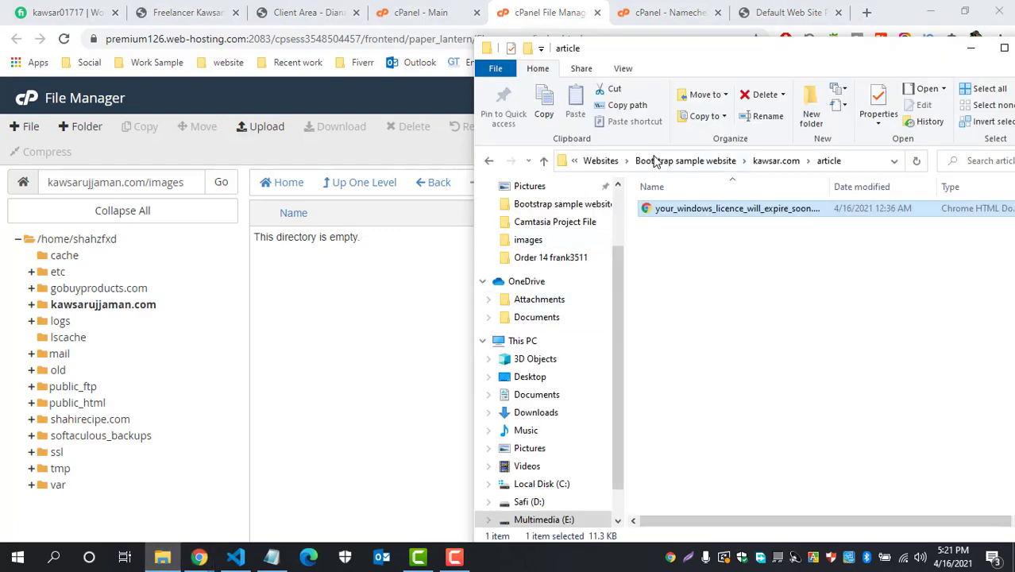
left_click(766, 160)
double_click(680, 229)
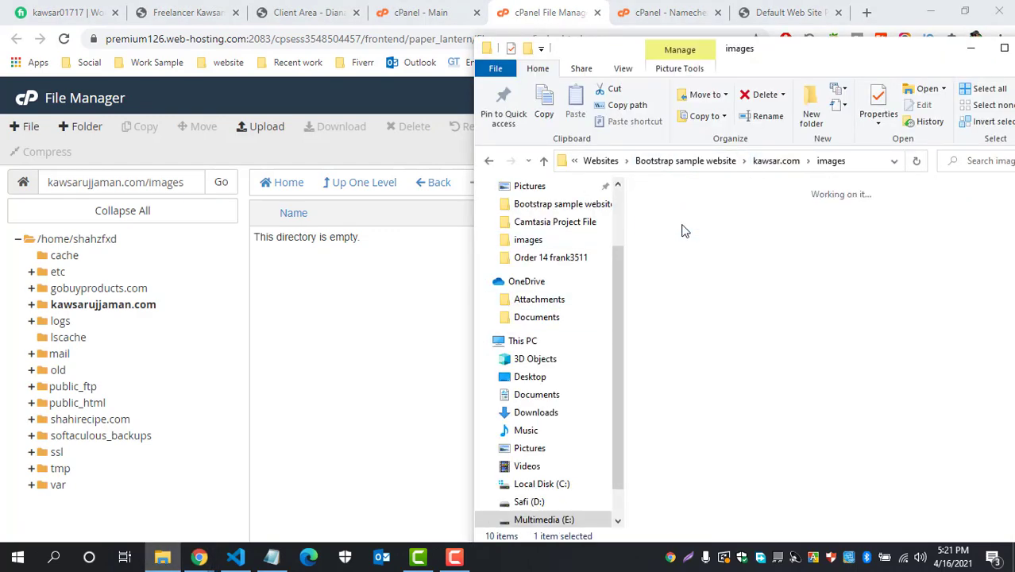
left_click(681, 239)
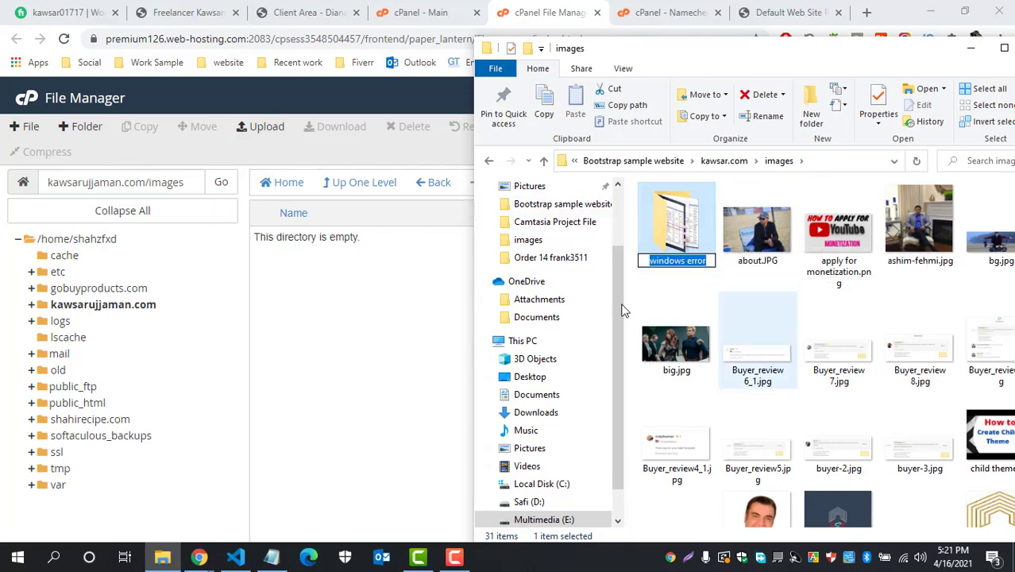
left_click(82, 126)
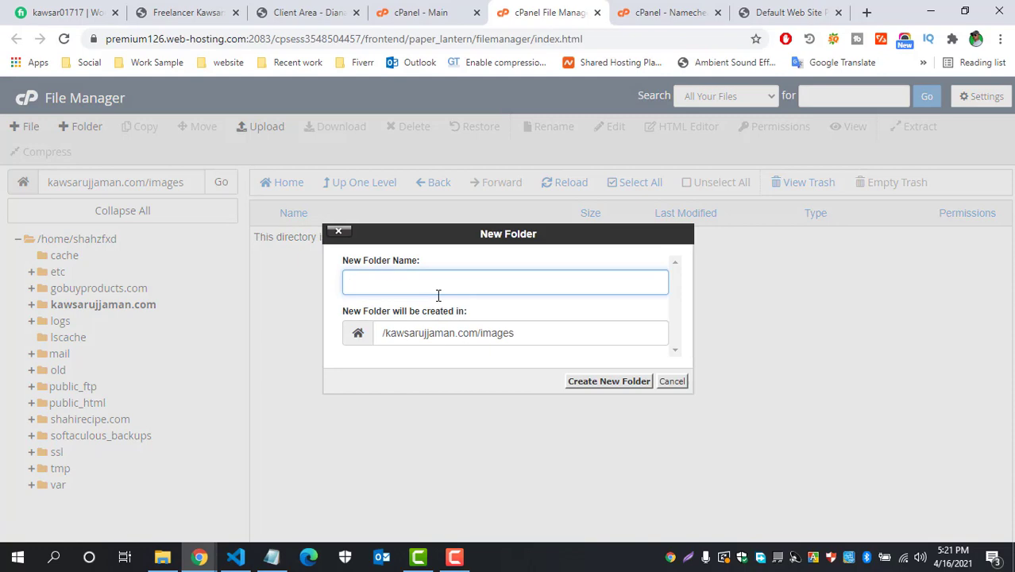
left_click(449, 379)
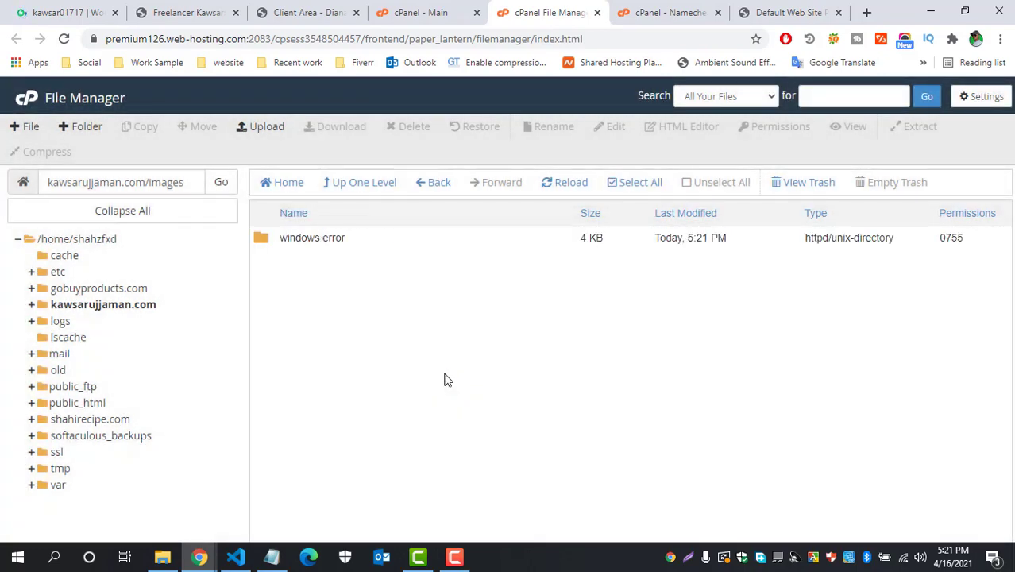
- Upload all image files from the local images folder, except the windows error subfolder, to kawsarujjaman.com/images
left_click(267, 127)
key("alt+Tab")
left_click(756, 230)
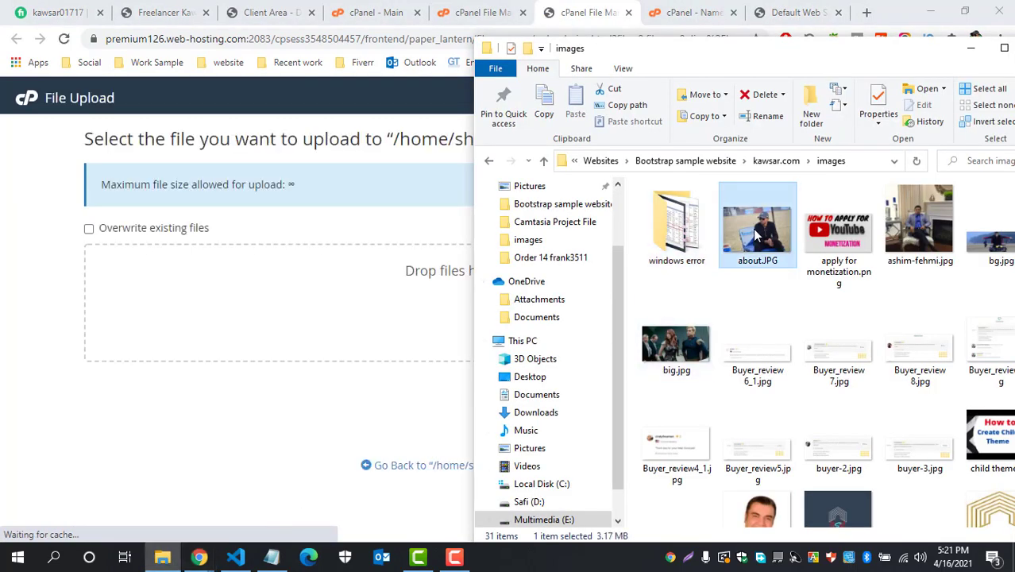
key("ctrl+a")
left_click(679, 230, "ctrl")
left_click_drag(762, 254, 380, 333)
scroll(460, 212, "down", 2)
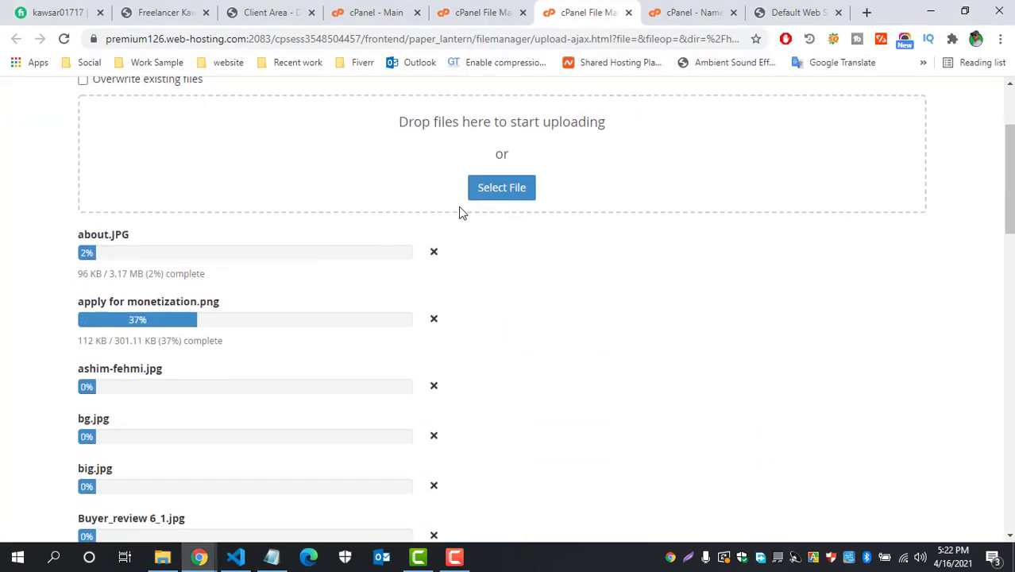
scroll(437, 267, "down", 10)
scroll(412, 287, "up", 5)
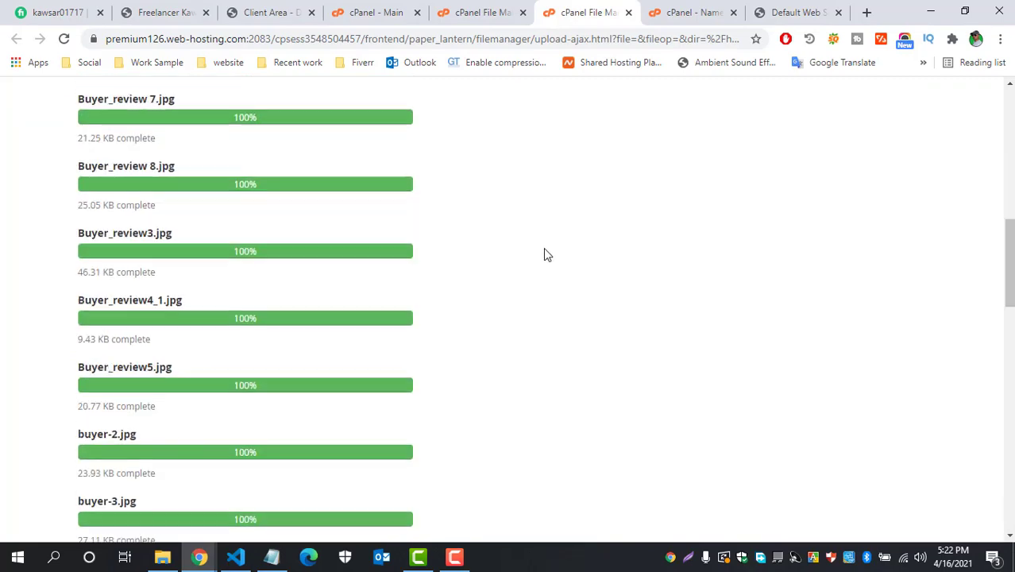
- Upload Image 1.jpg to Image 6.jpg from the local windows error folder to kawsarujjaman.com/images/windows error and close both upload pages
key("ctrl+Page_Up")
double_click(265, 242)
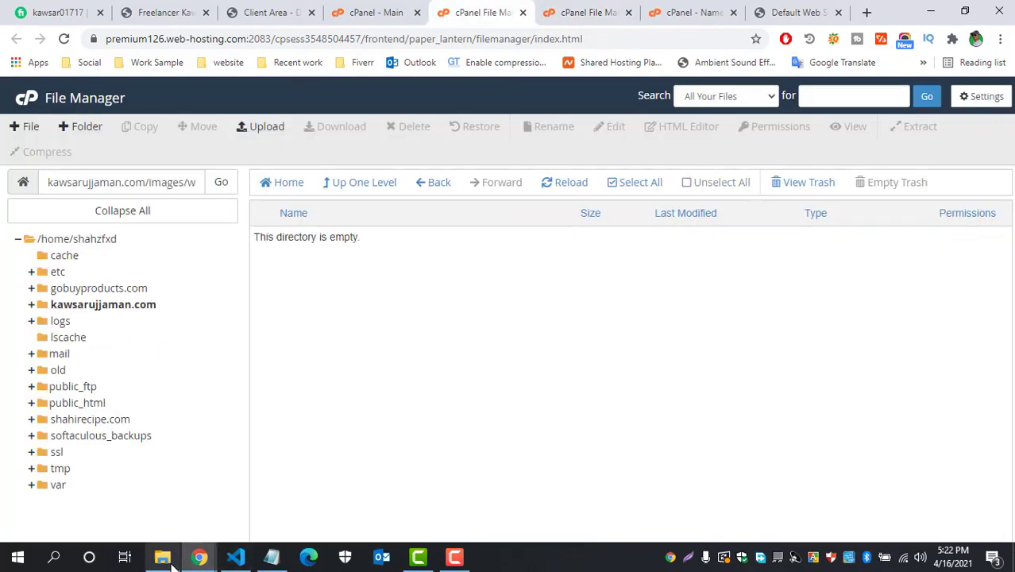
left_click(168, 561)
double_click(723, 242)
key("ctrl+a")
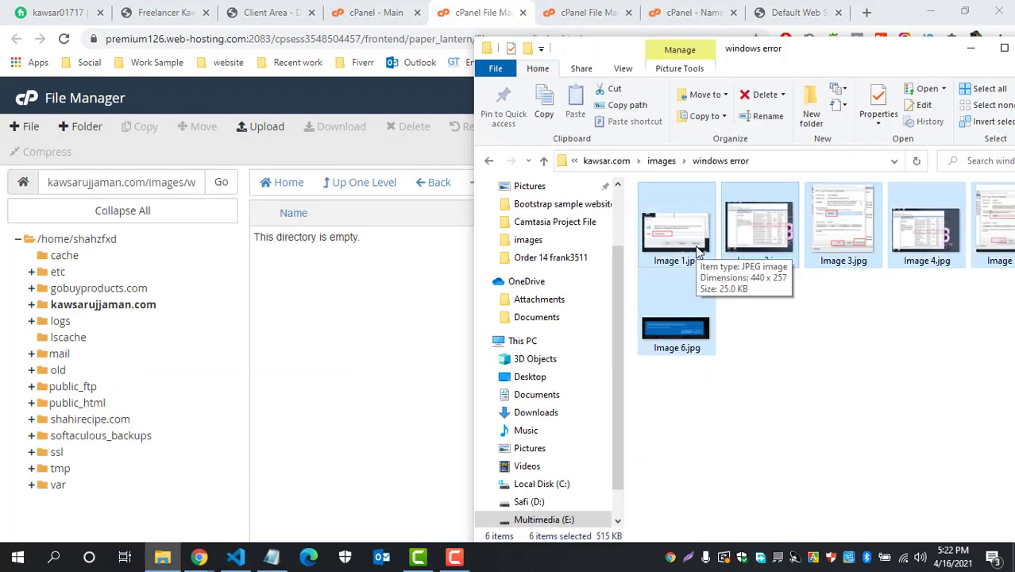
left_click_drag(698, 242, 309, 439)
key("alt+Tab")
left_click_drag(797, 255, 375, 318)
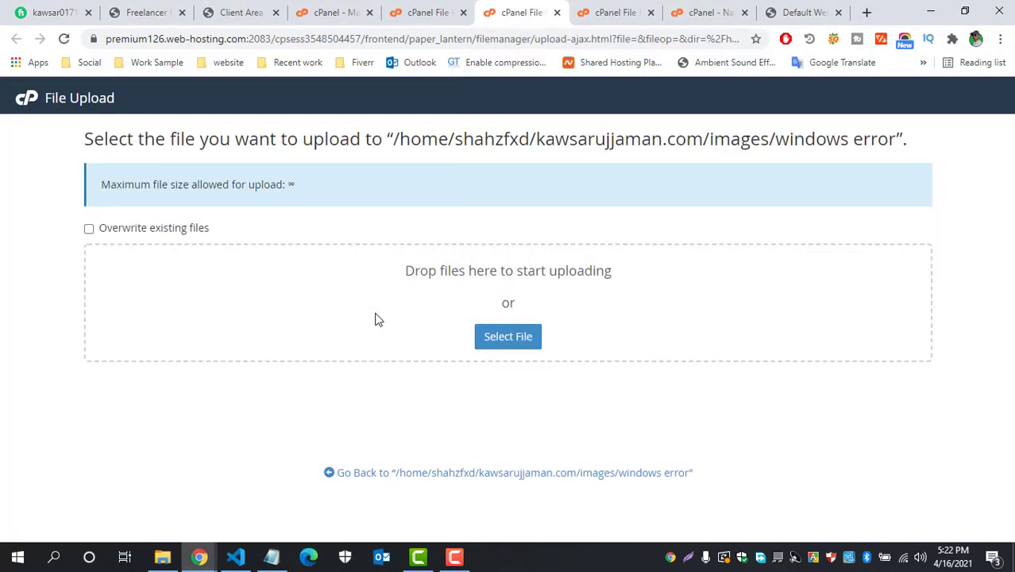
scroll(555, 198, "down", 10)
left_click(650, 12)
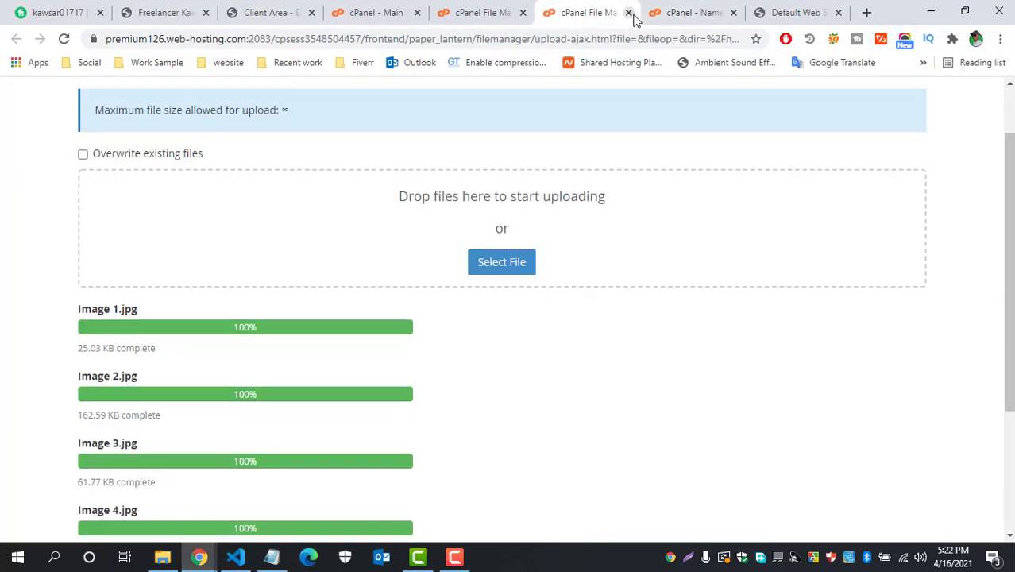
left_click(634, 18)
- Upload all seven HTML files from the local pages folder to kawsarujjaman.com/pages and close the upload page
left_click(349, 189)
left_click(349, 189)
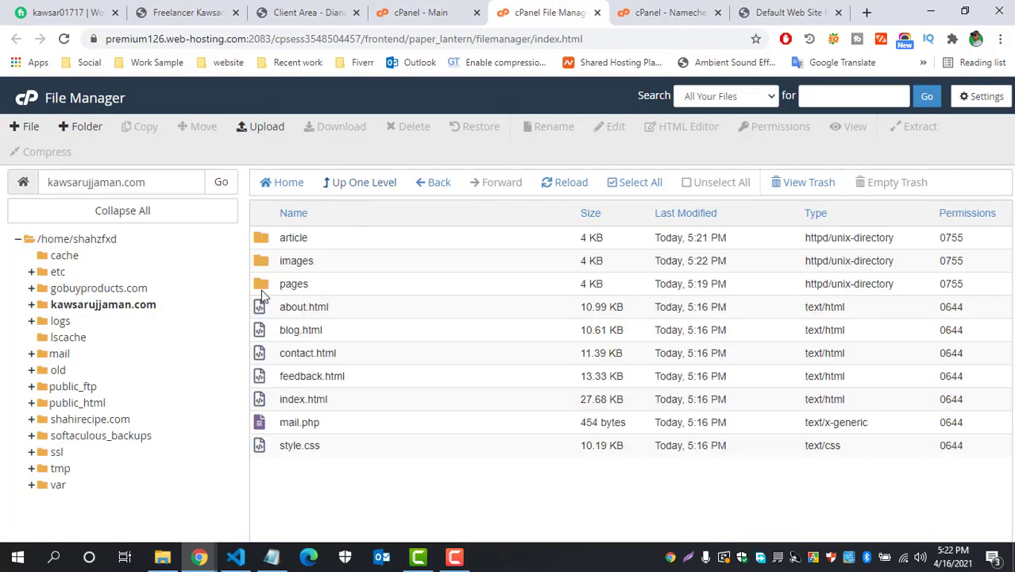
double_click(261, 290)
key("alt+Tab")
key("BackSpace")
key("BackSpace")
double_click(679, 241)
left_click_drag(704, 320, 719, 208)
left_click(261, 127)
key("alt+Tab")
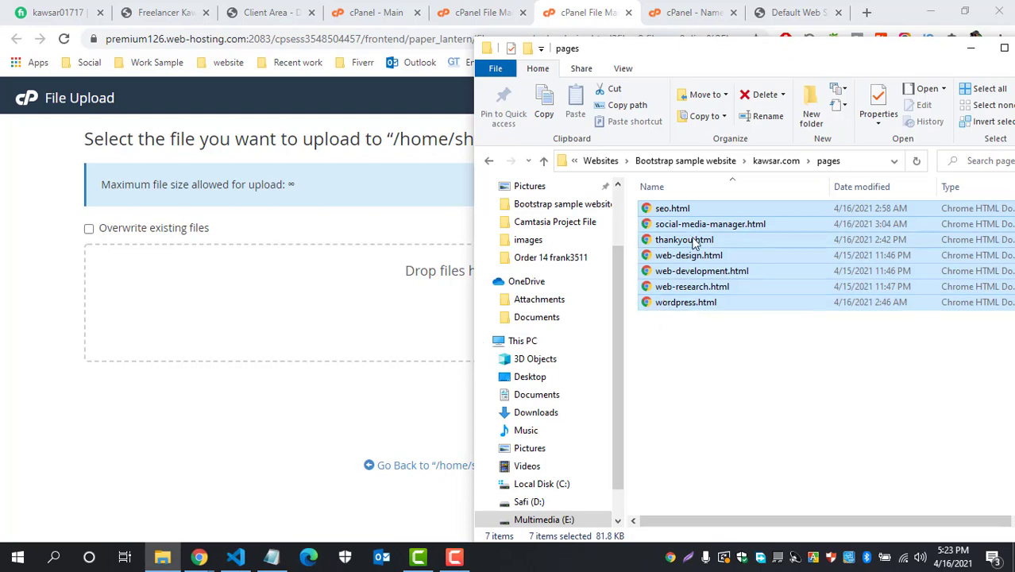
left_click_drag(695, 242, 407, 301)
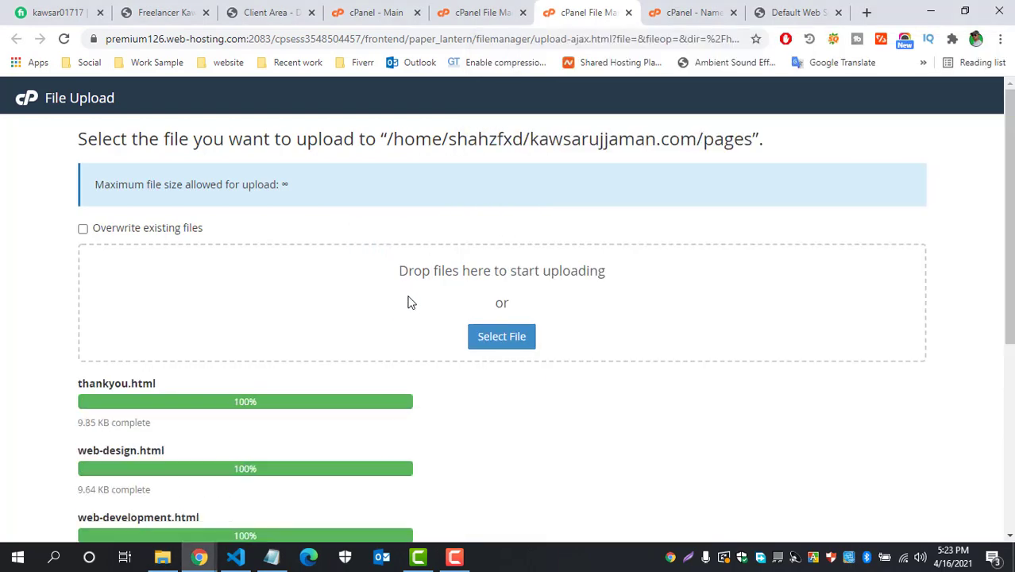
left_click(628, 13)
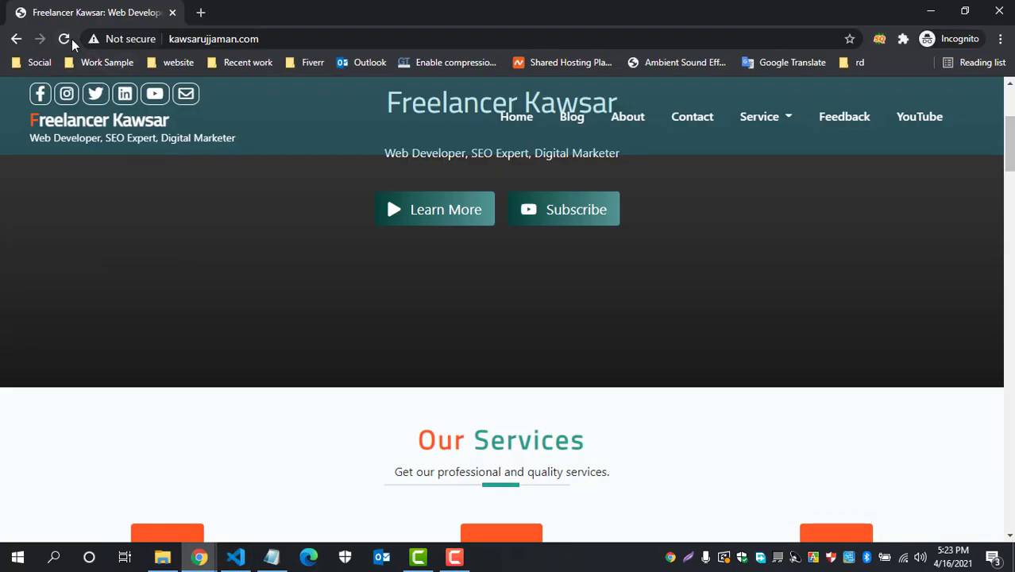
- Reload kawsarujjaman.com in the incognito window and check its Blog page and the Web Design service page
left_click(187, 38)
key("Return")
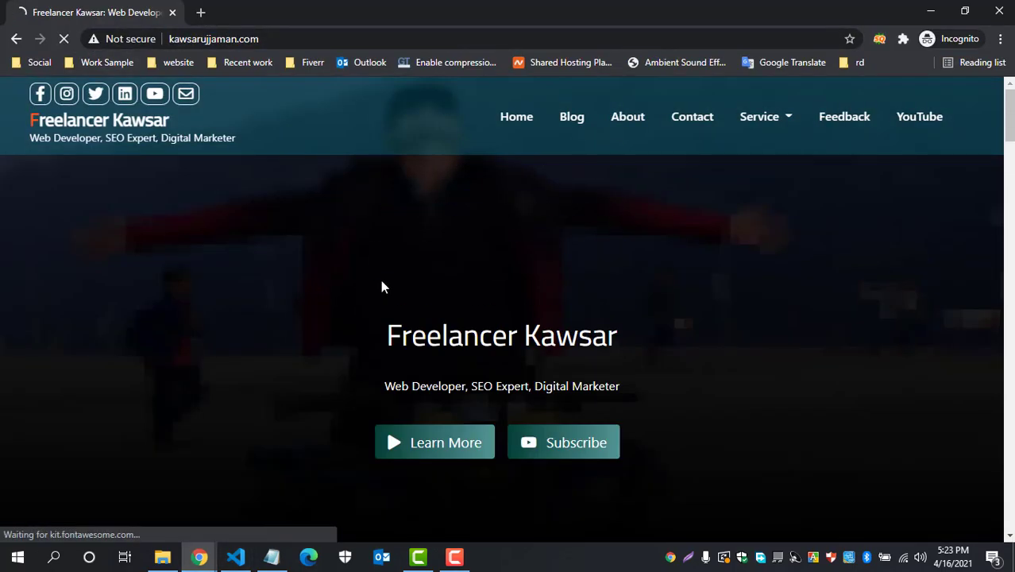
left_click(565, 121)
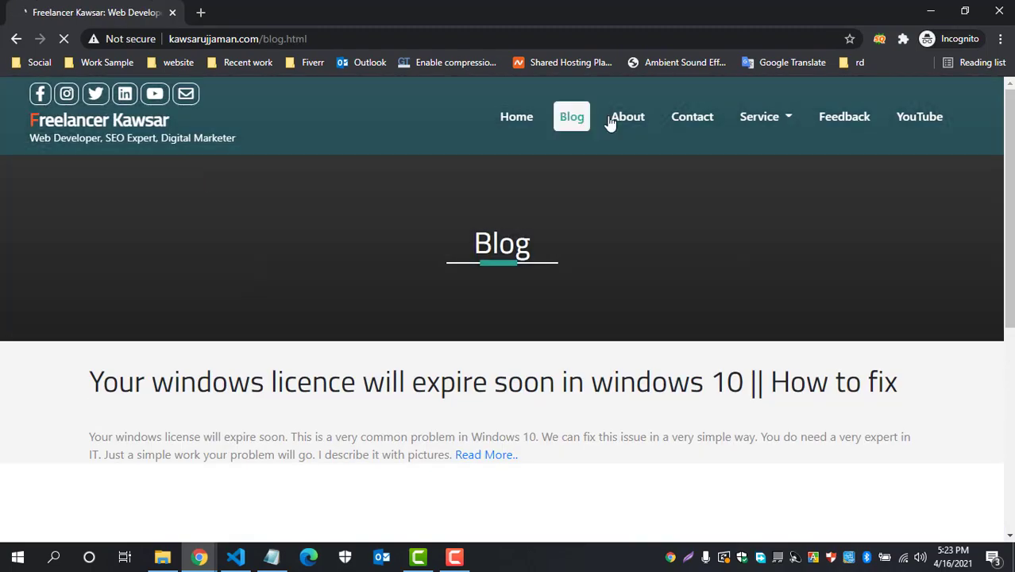
left_click(759, 119)
left_click(761, 149)
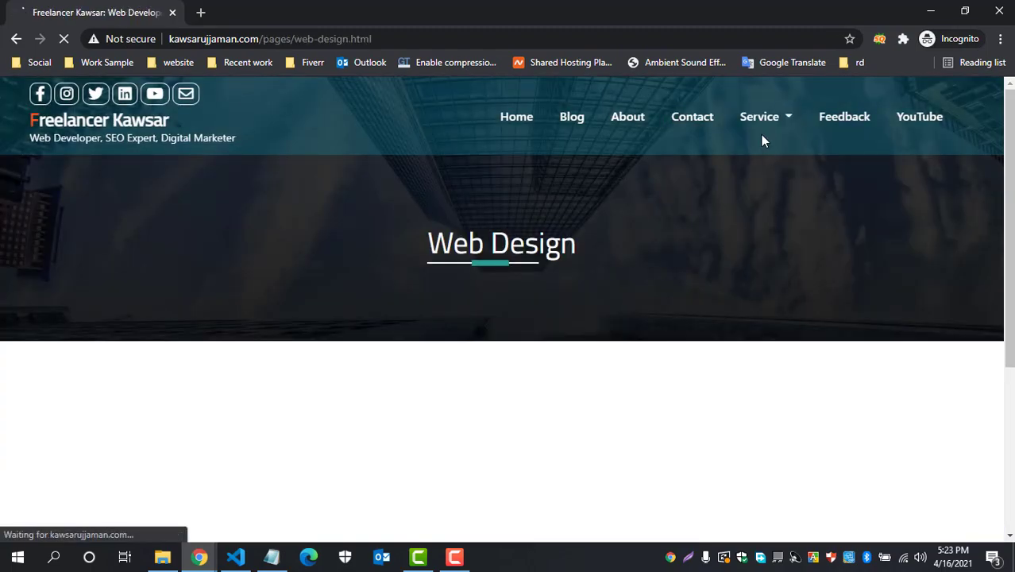
left_click(761, 123)
left_click(777, 228)
- Look through the live site's About and Blog pages down to their footers
left_click(628, 126)
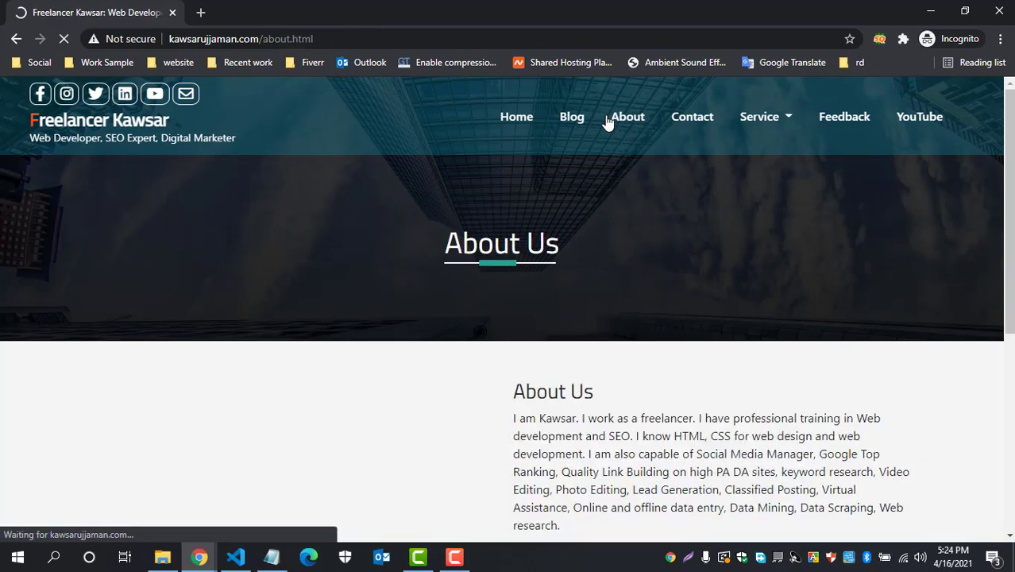
scroll(632, 205, "down", 4)
scroll(627, 213, "up", 4)
scroll(497, 271, "down", 5)
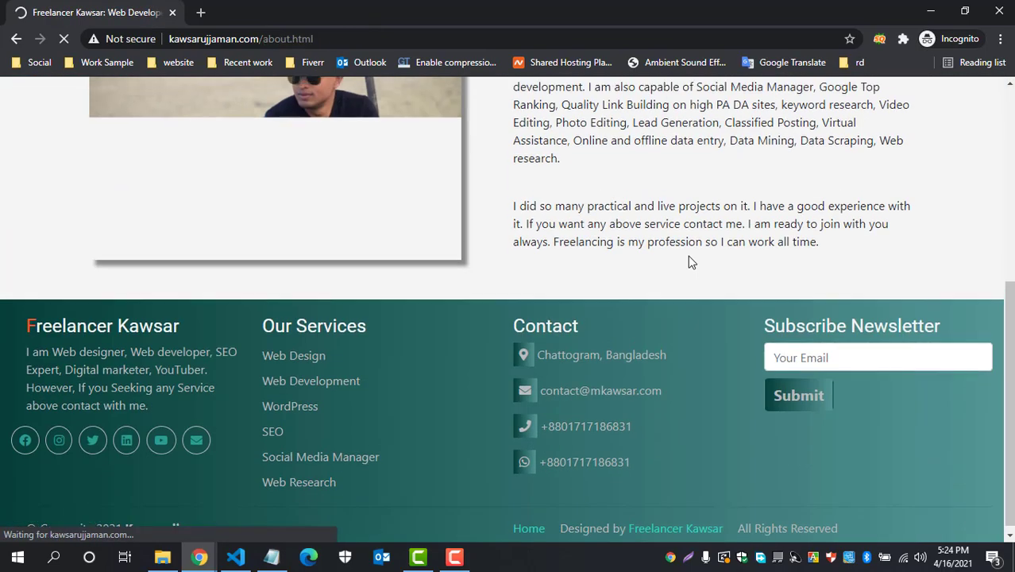
scroll(683, 238, "up", 5)
left_click(571, 117)
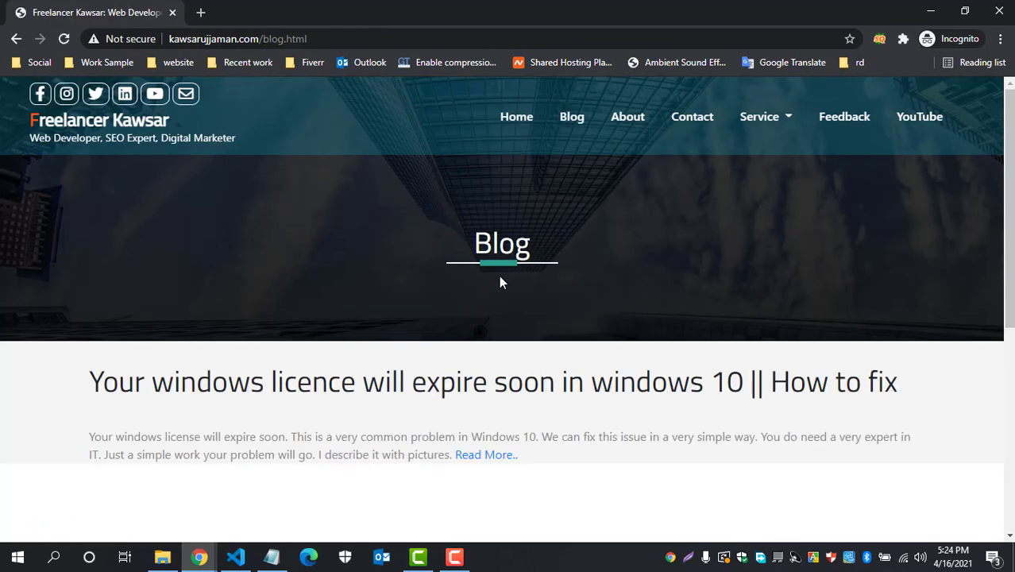
scroll(500, 282, "down", 5)
scroll(517, 290, "up", 5)
- Check the live site's Web Design and SEO service pages
left_click(754, 125)
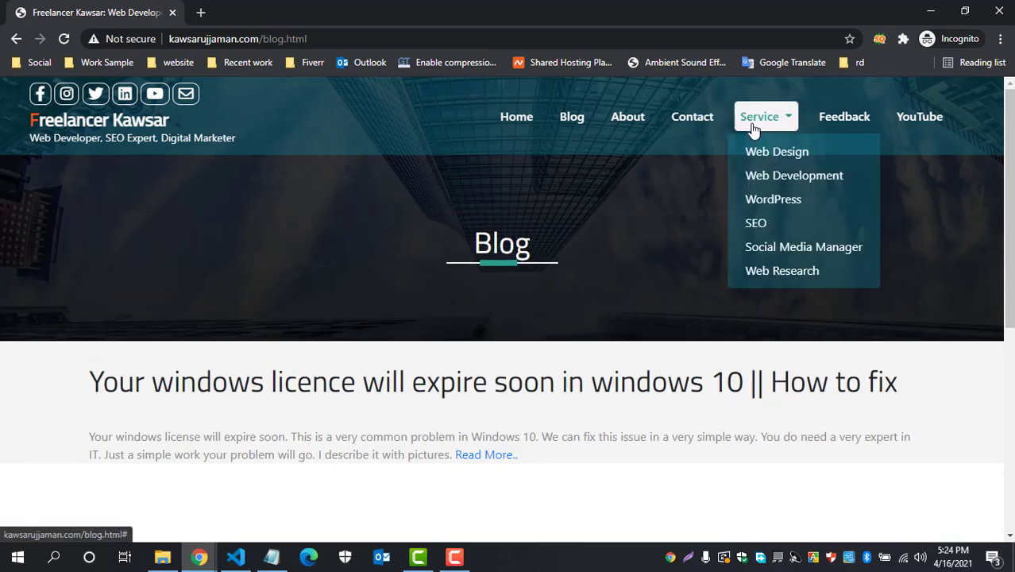
left_click(756, 152)
scroll(591, 239, "down", 5)
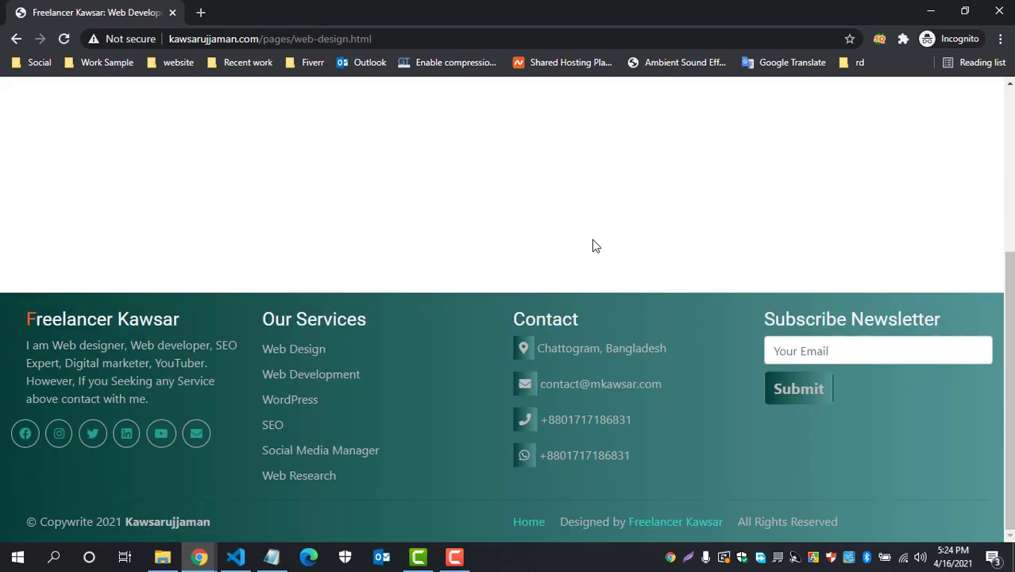
scroll(591, 246, "up", 5)
left_click(759, 117)
left_click(781, 223)
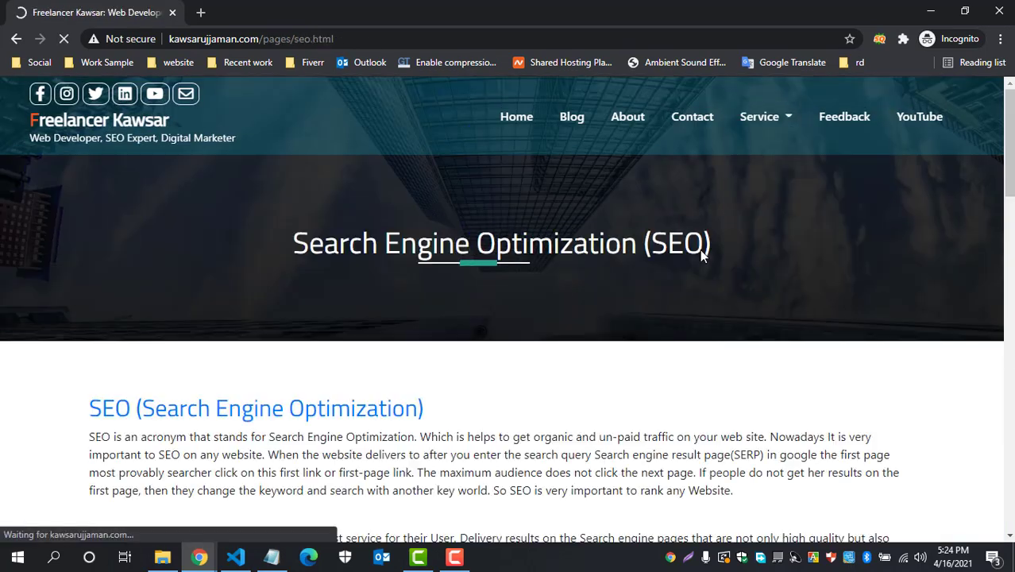
scroll(699, 249, "down", 2)
scroll(703, 199, "up", 2)
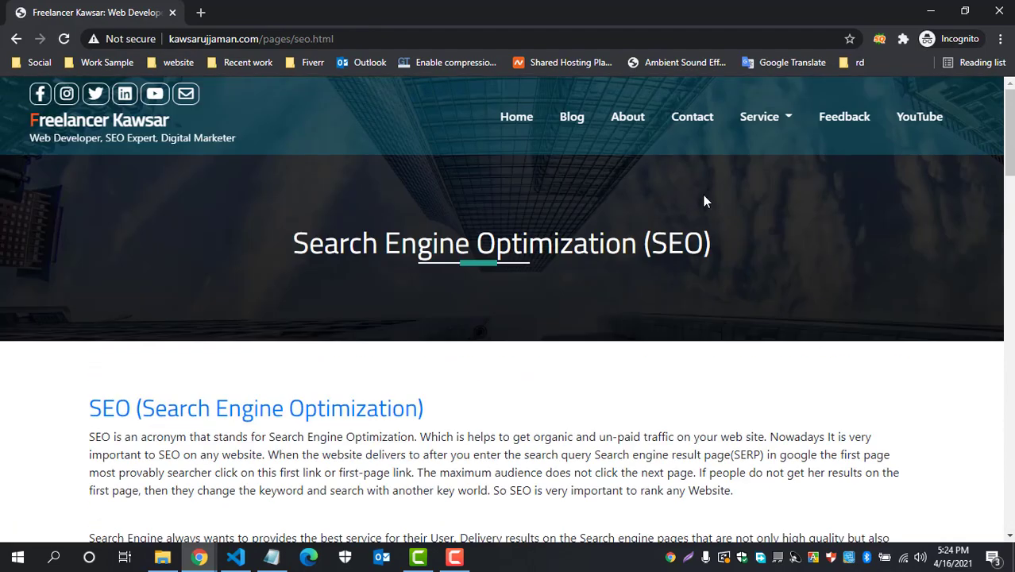
- Examine the Contact page with its form and map section, and the buyer comments on the Feedback page
left_click(699, 129)
scroll(586, 234, "down", 10)
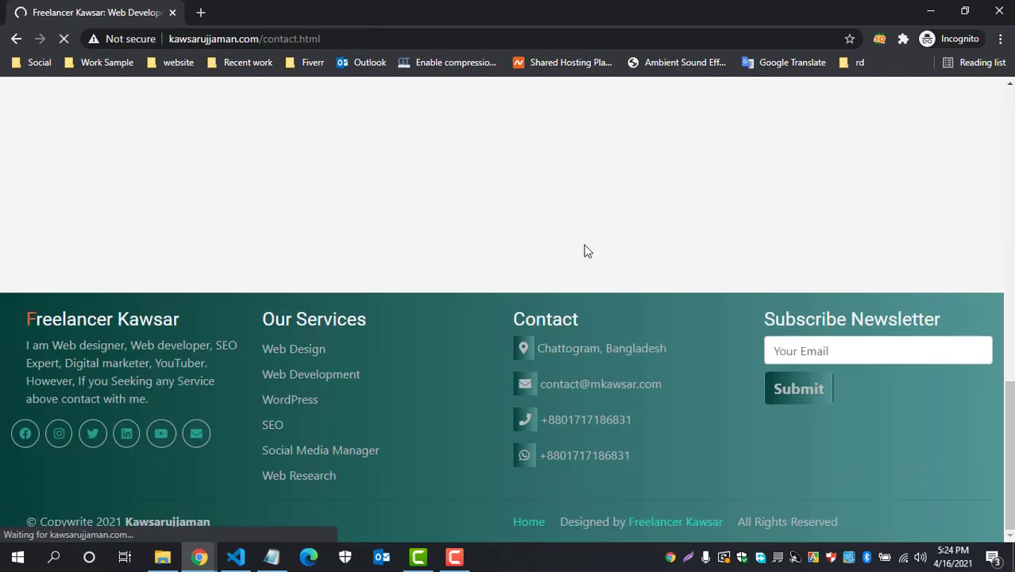
scroll(587, 251, "up", 5)
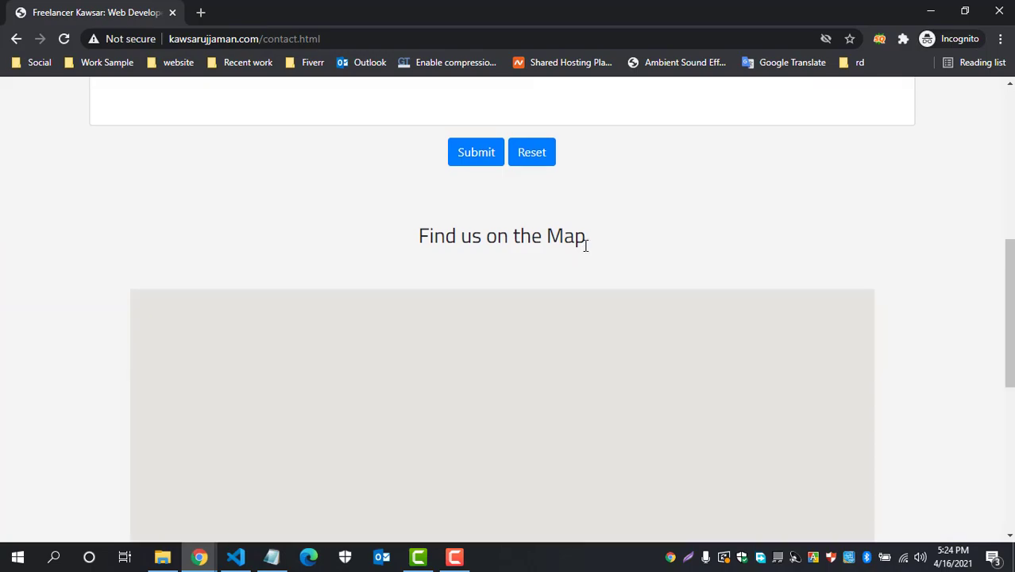
scroll(585, 243, "down", 3)
scroll(647, 213, "up", 6)
scroll(647, 213, "up", 3)
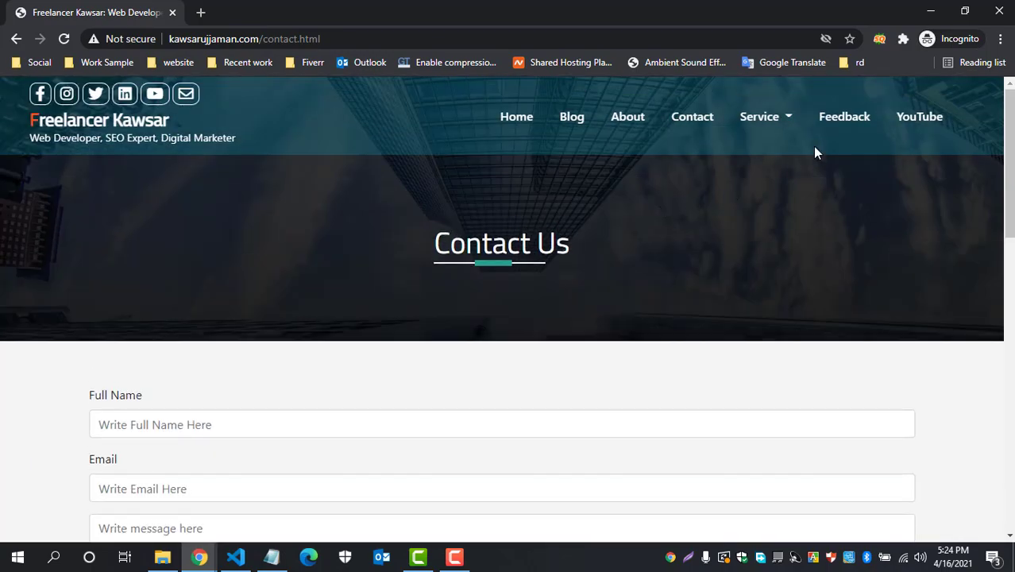
left_click(848, 120)
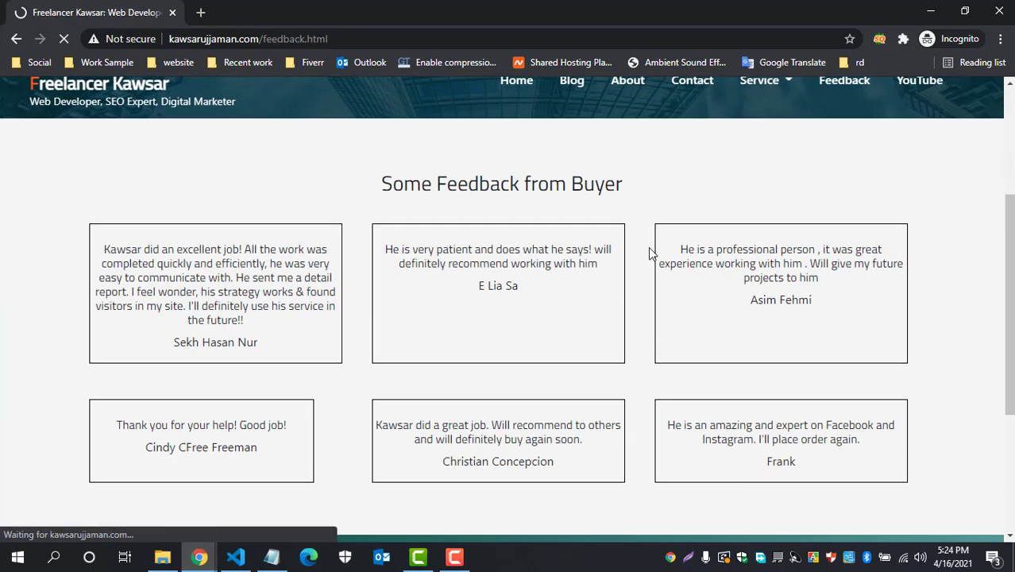
scroll(647, 247, "up", 2)
- Return to the live homepage and look through its About Me and Education sections
left_click(522, 124)
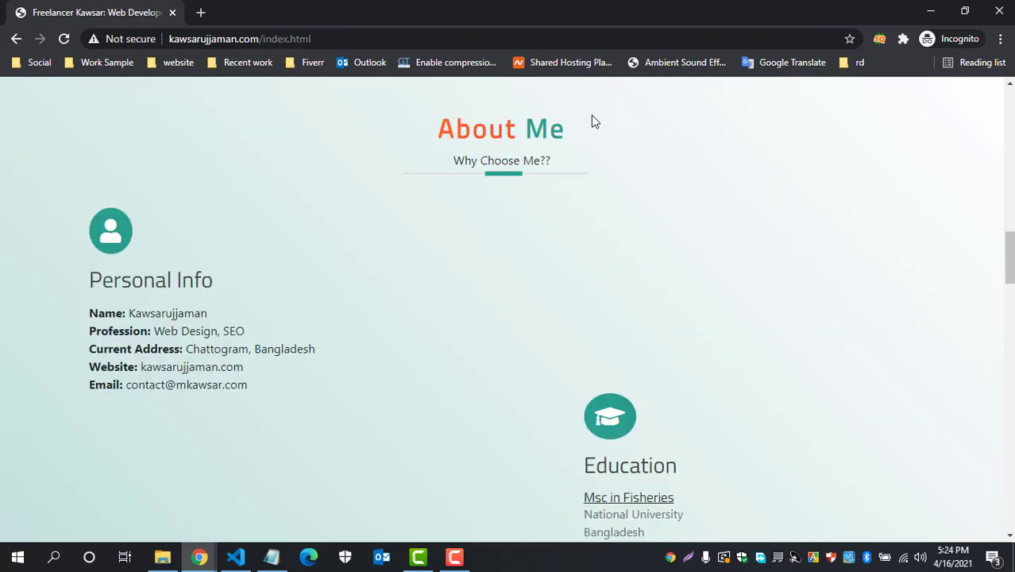
scroll(597, 167, "up", 4)
scroll(776, 242, "down", 8)
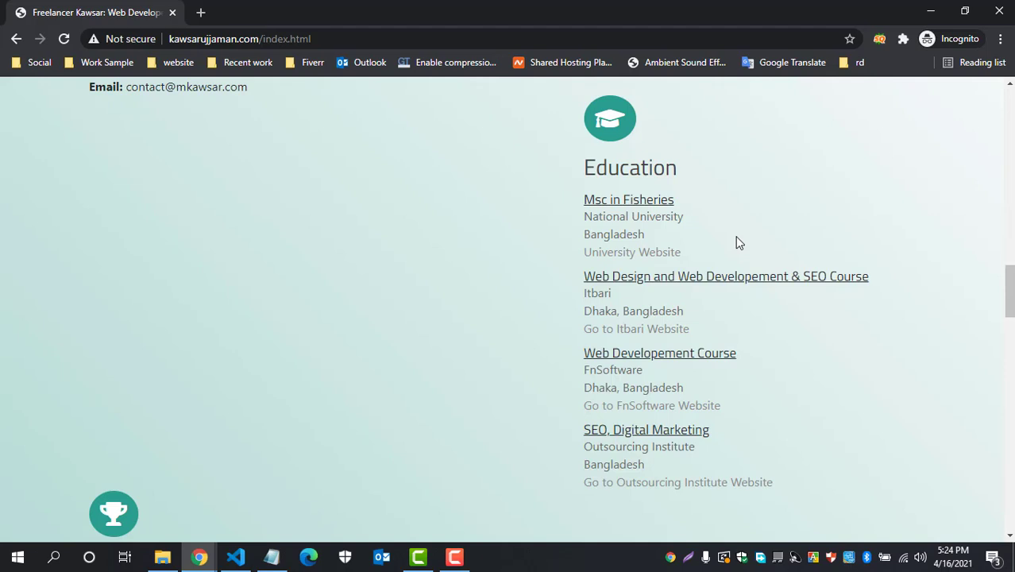
scroll(623, 295, "down", 5)
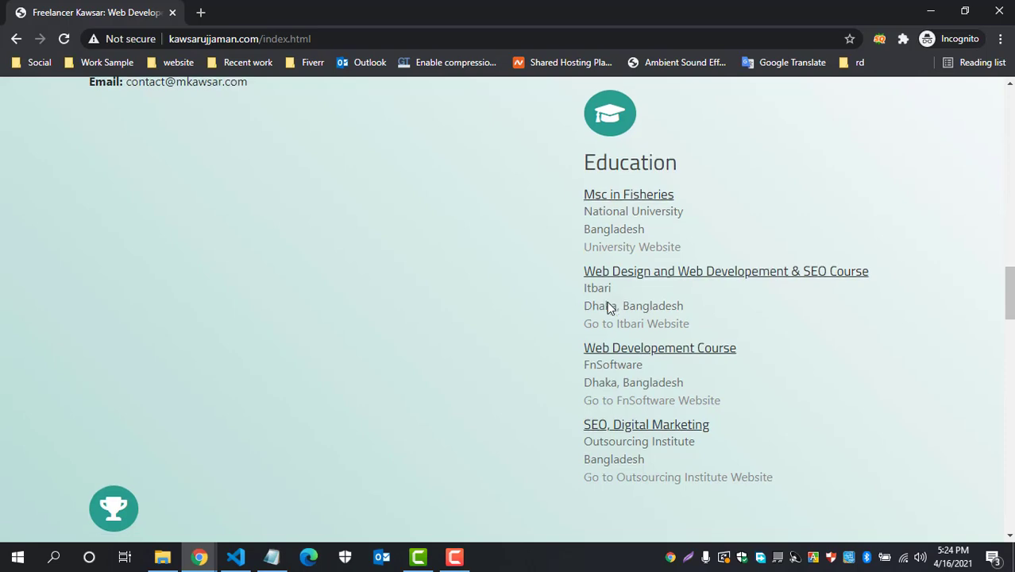